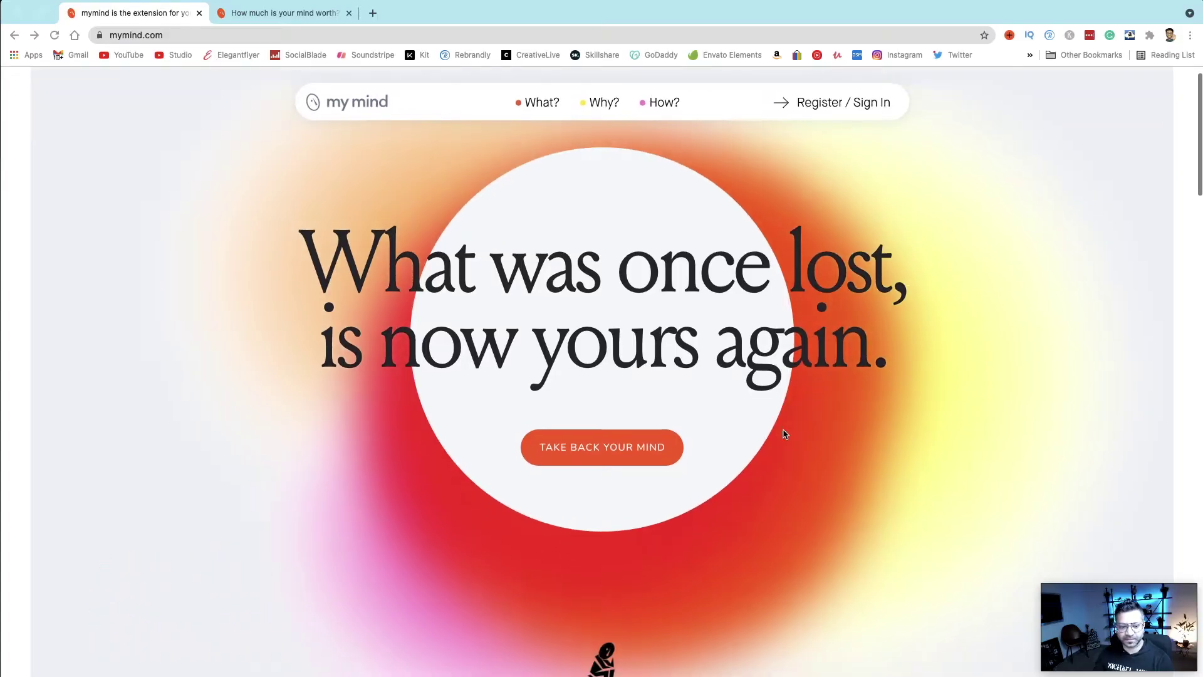
{"action": "scroll", "coordinate": [785, 433], "scroll_direction": "down", "scroll_amount": 2}
{"action": "scroll", "coordinate": [785, 434], "scroll_direction": "down", "scroll_amount": 2}
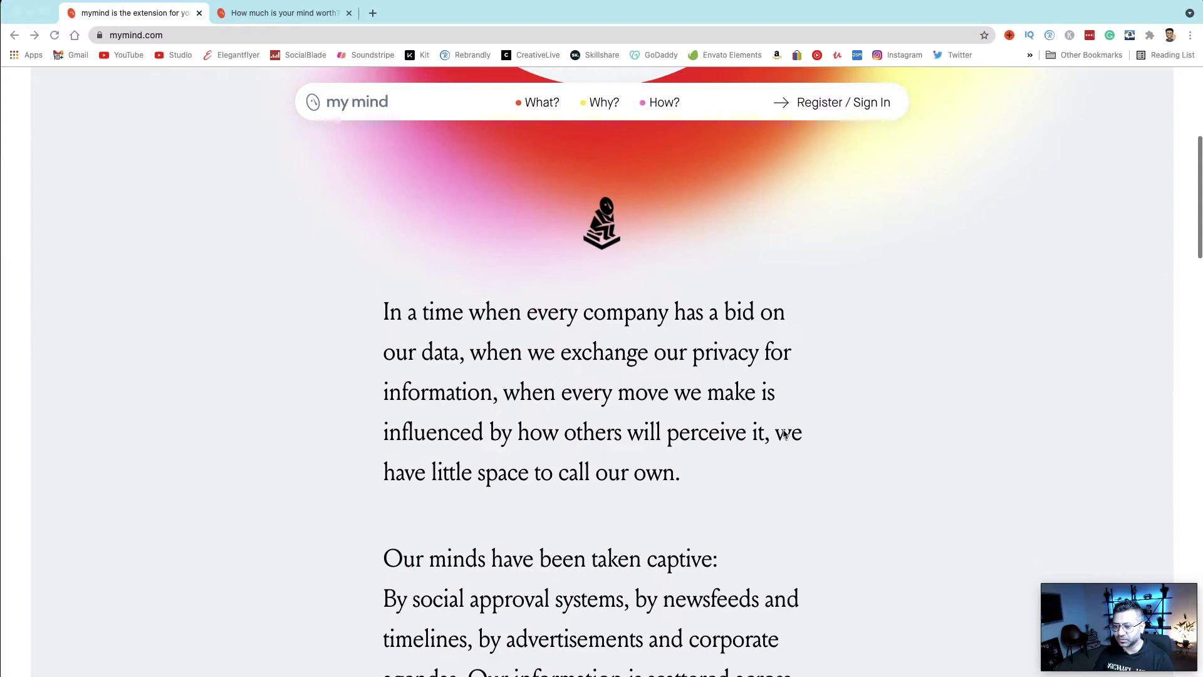
{"action": "scroll", "coordinate": [785, 434], "scroll_direction": "down", "scroll_amount": 2}
{"action": "scroll", "coordinate": [785, 433], "scroll_direction": "down", "scroll_amount": 3}
{"action": "scroll", "coordinate": [783, 433], "scroll_direction": "down", "scroll_amount": 2}
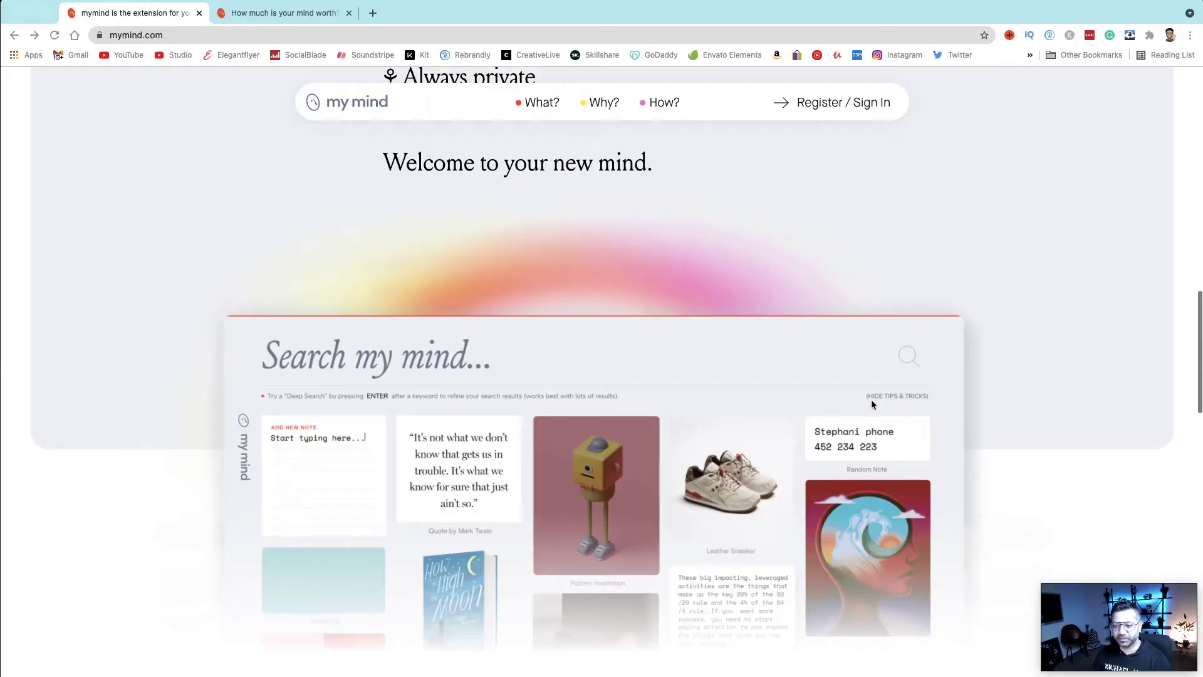
{"action": "scroll", "coordinate": [872, 399], "scroll_direction": "down", "scroll_amount": 2}
{"action": "scroll", "coordinate": [872, 399], "scroll_direction": "down", "scroll_amount": 2}
{"action": "scroll", "coordinate": [872, 405], "scroll_direction": "down", "scroll_amount": 2}
{"action": "scroll", "coordinate": [871, 404], "scroll_direction": "down", "scroll_amount": 1}
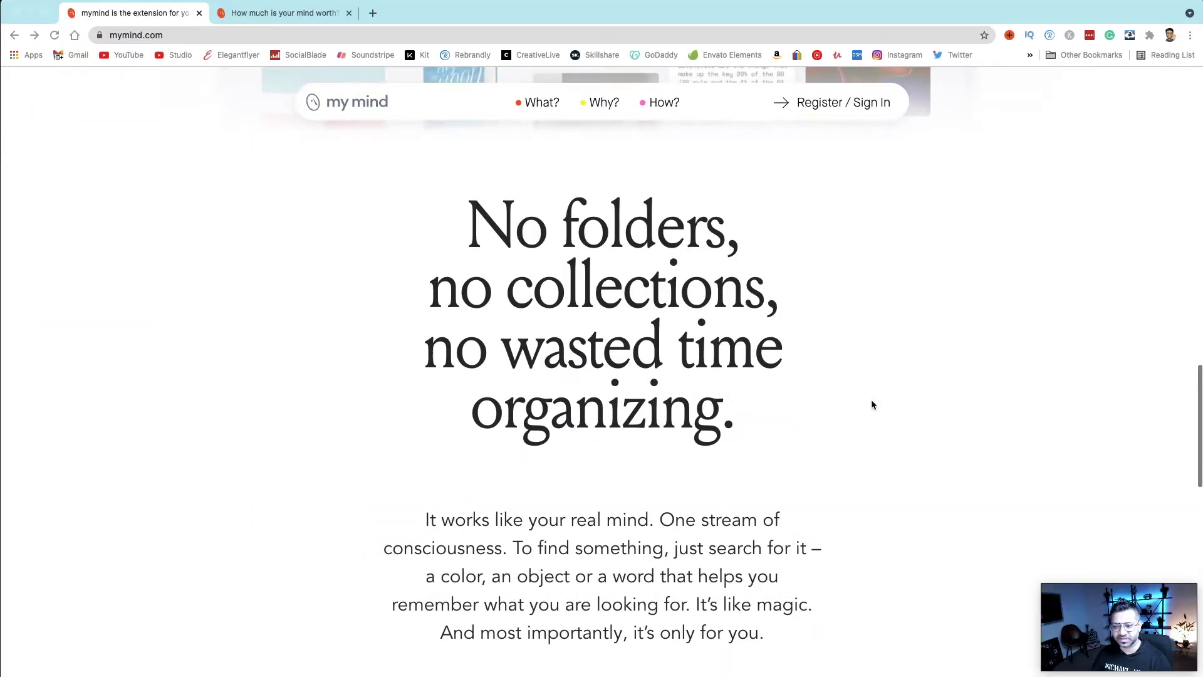
{"action": "scroll", "coordinate": [872, 404], "scroll_direction": "down", "scroll_amount": 1}
{"action": "scroll", "coordinate": [872, 404], "scroll_direction": "down", "scroll_amount": 2}
{"action": "scroll", "coordinate": [872, 404], "scroll_direction": "down", "scroll_amount": 2}
{"action": "scroll", "coordinate": [872, 404], "scroll_direction": "down", "scroll_amount": 2}
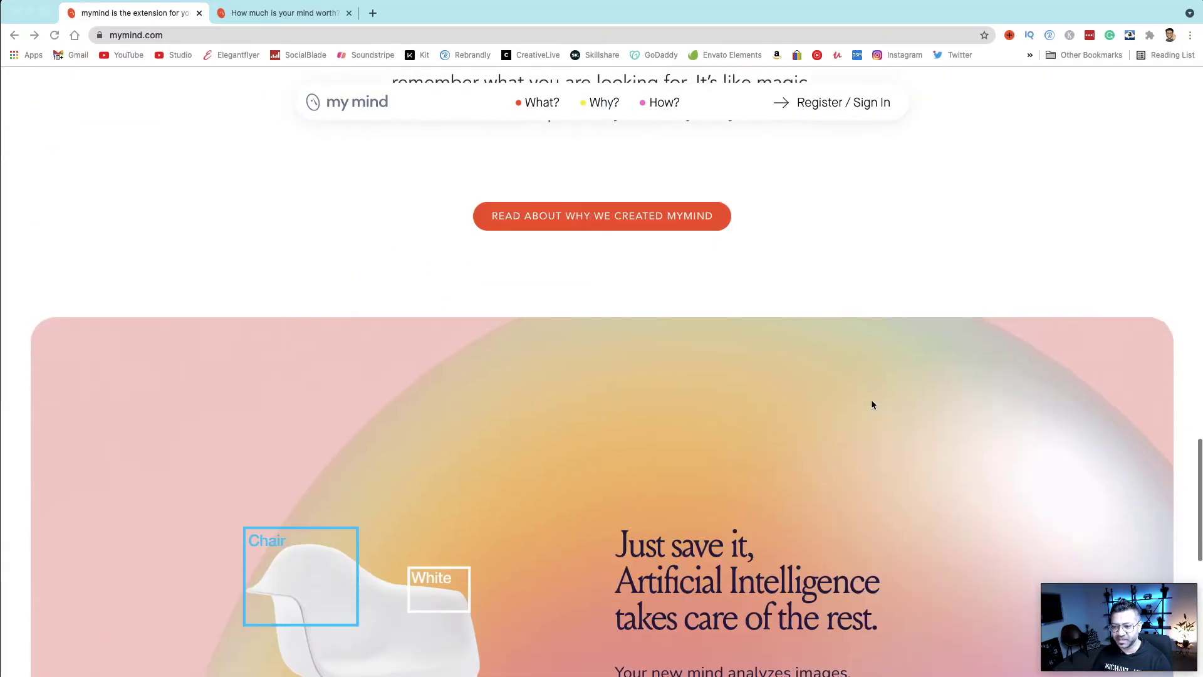
{"action": "scroll", "coordinate": [871, 405], "scroll_direction": "down", "scroll_amount": 1}
{"action": "scroll", "coordinate": [872, 404], "scroll_direction": "down", "scroll_amount": 1}
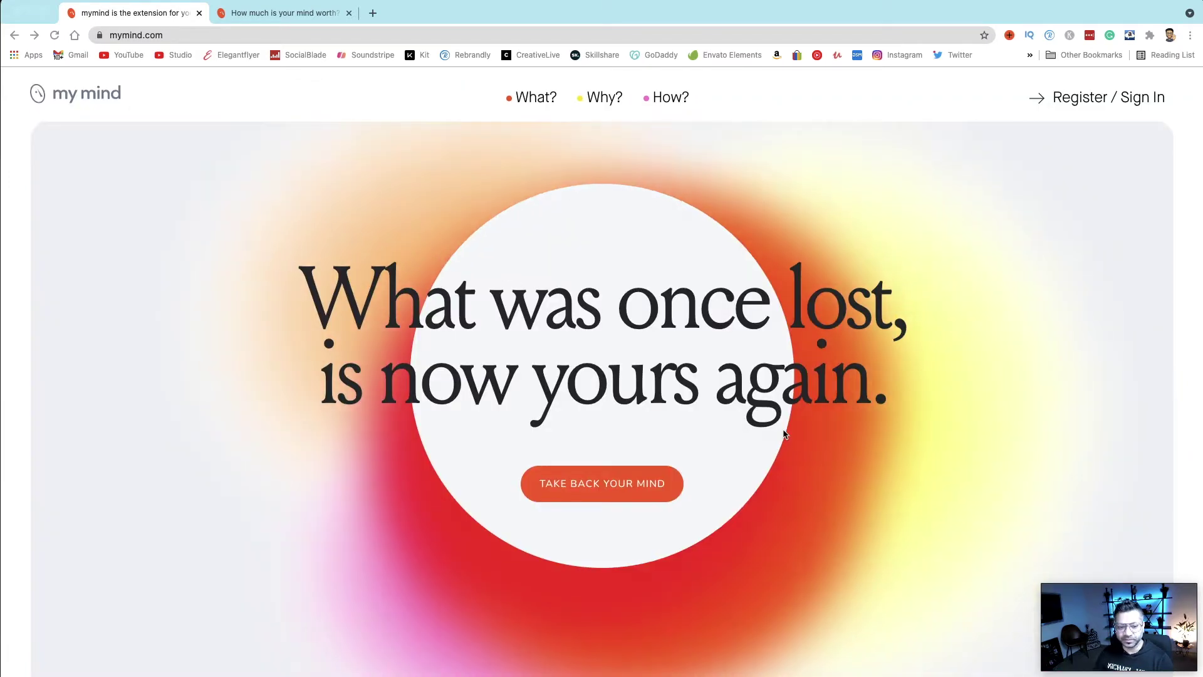
{"action": "scroll", "coordinate": [853, 498], "scroll_direction": "down", "scroll_amount": 5}
{"action": "scroll", "coordinate": [853, 498], "scroll_direction": "down", "scroll_amount": 1}
{"action": "scroll", "coordinate": [879, 403], "scroll_direction": "down", "scroll_amount": 1}
{"action": "scroll", "coordinate": [871, 402], "scroll_direction": "down", "scroll_amount": 1}
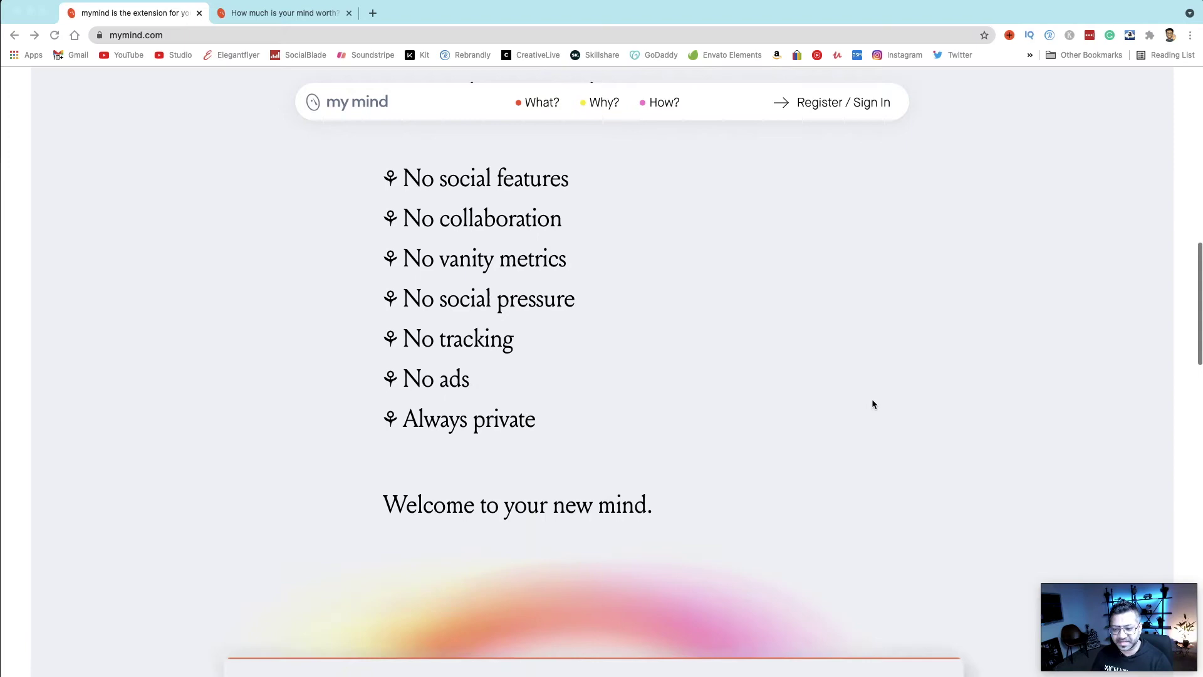
{"action": "scroll", "coordinate": [871, 402], "scroll_direction": "down", "scroll_amount": 2}
{"action": "scroll", "coordinate": [872, 404], "scroll_direction": "down", "scroll_amount": 2}
{"action": "scroll", "coordinate": [871, 404], "scroll_direction": "down", "scroll_amount": 2}
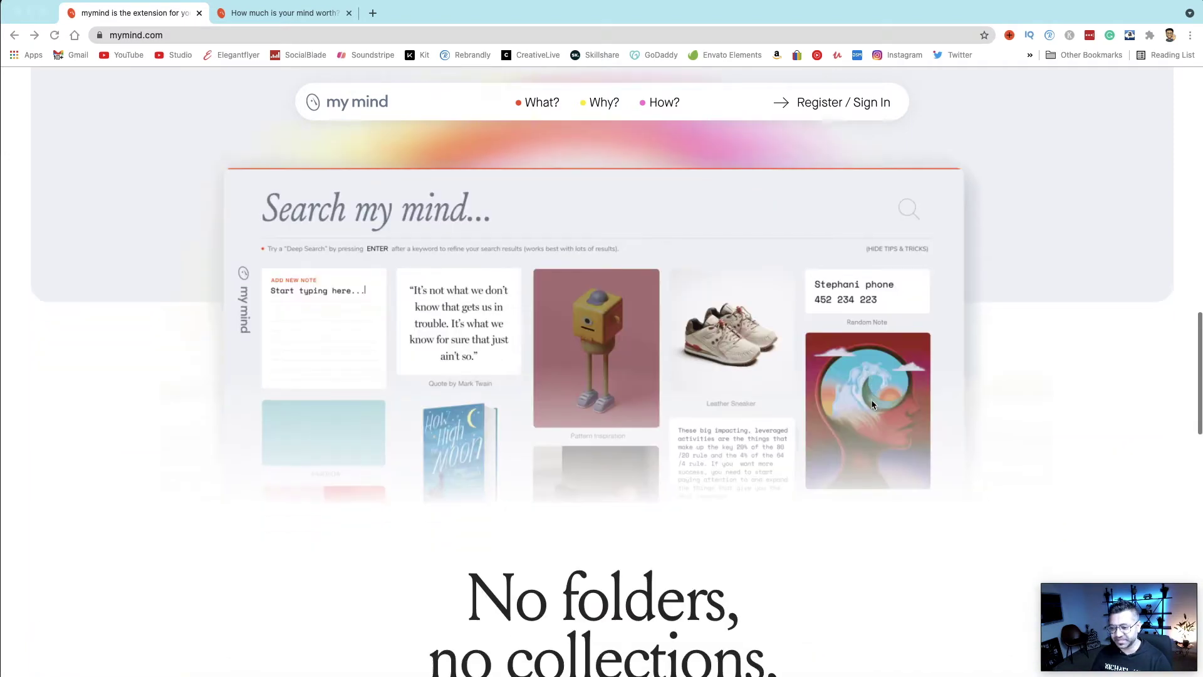
{"action": "scroll", "coordinate": [872, 404], "scroll_direction": "down", "scroll_amount": 2}
{"action": "scroll", "coordinate": [872, 404], "scroll_direction": "down", "scroll_amount": 2}
{"action": "scroll", "coordinate": [872, 405], "scroll_direction": "down", "scroll_amount": 2}
{"action": "scroll", "coordinate": [872, 405], "scroll_direction": "down", "scroll_amount": 1}
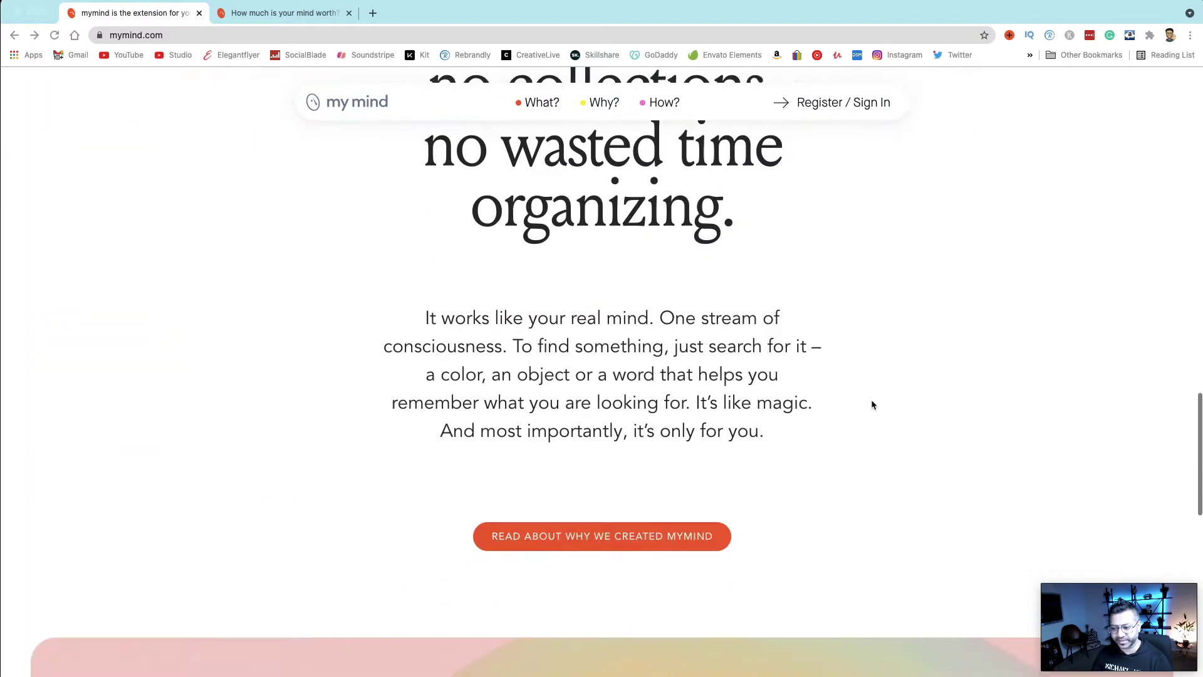
{"action": "scroll", "coordinate": [872, 404], "scroll_direction": "down", "scroll_amount": 1}
{"action": "scroll", "coordinate": [872, 404], "scroll_direction": "down", "scroll_amount": 3}
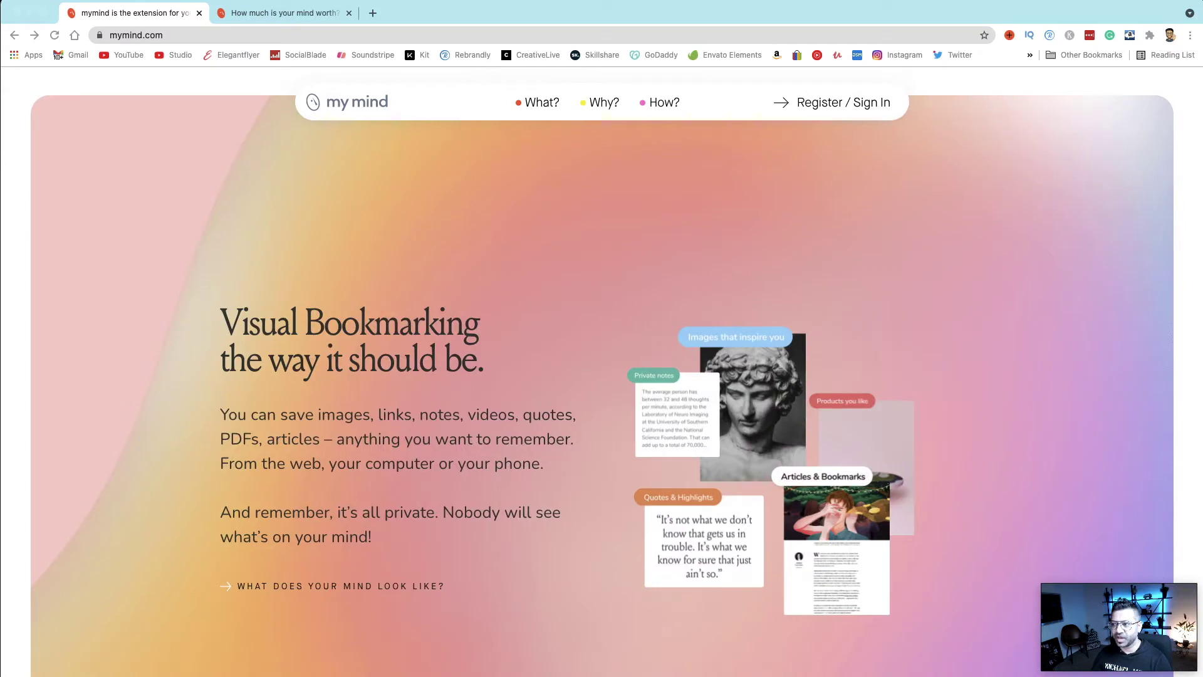
Open the mymind saved-cards library through the extension's 'Open my mind' option.
{"action": "right_click", "coordinate": [1010, 39]}
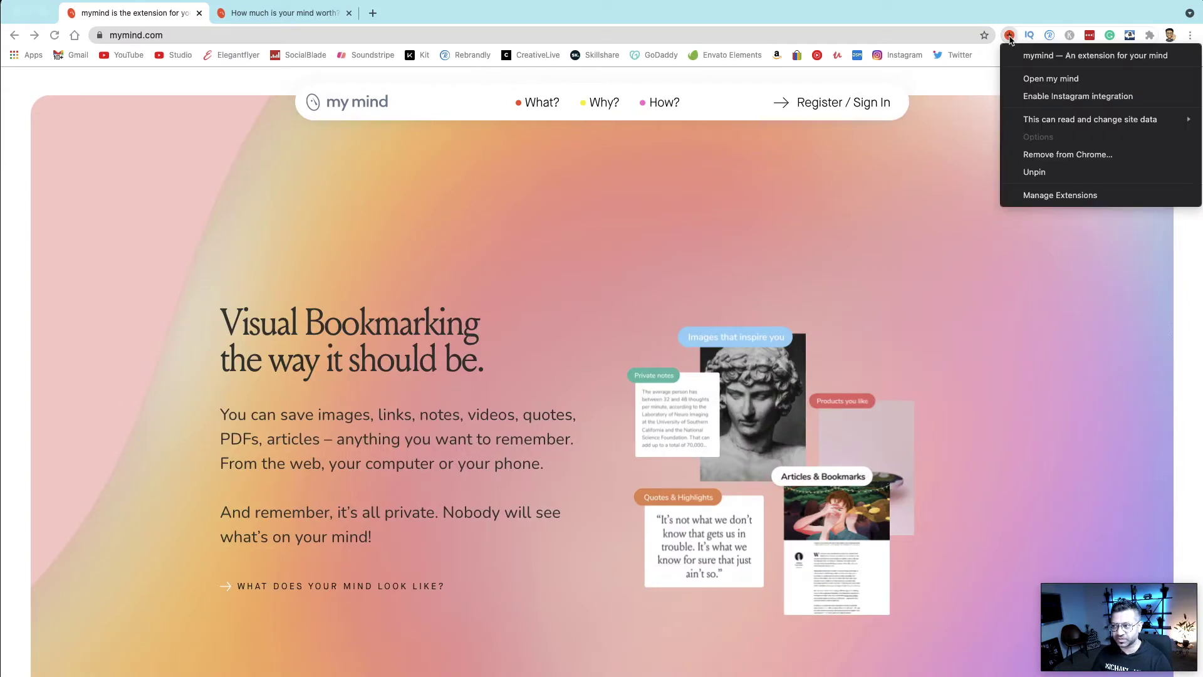
{"action": "left_click", "coordinate": [1048, 79]}
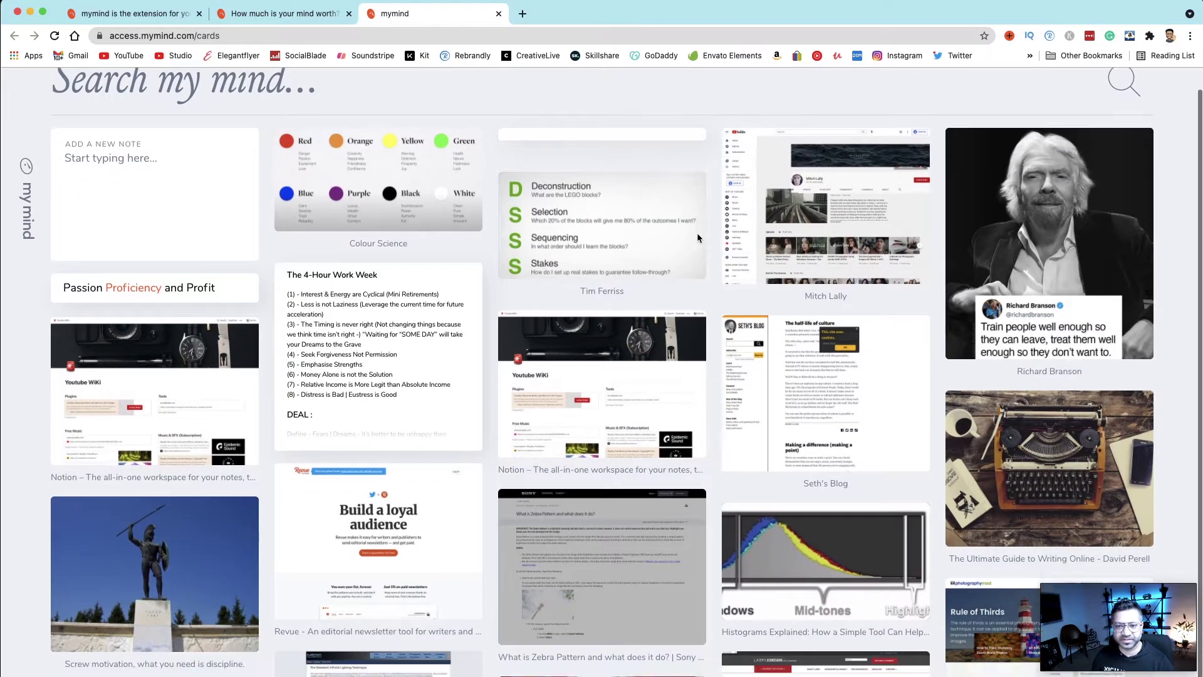
{"action": "scroll", "coordinate": [696, 233], "scroll_direction": "down", "scroll_amount": 3}
{"action": "scroll", "coordinate": [696, 237], "scroll_direction": "down", "scroll_amount": 2}
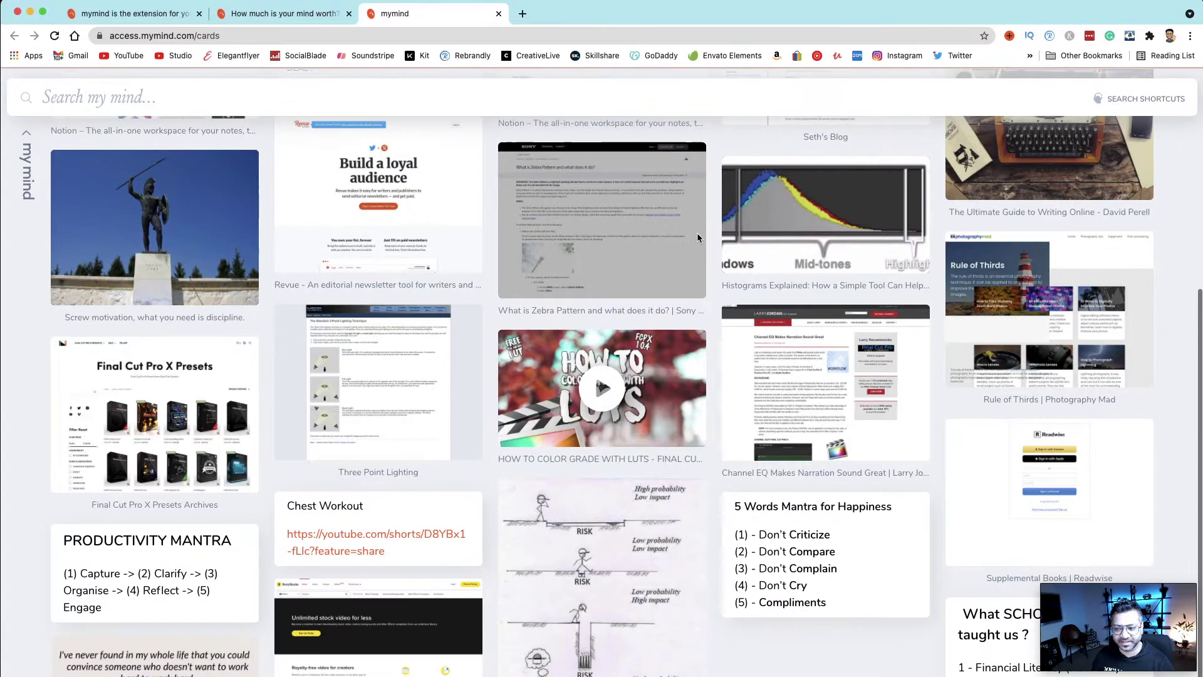
{"action": "scroll", "coordinate": [697, 237], "scroll_direction": "up", "scroll_amount": 1}
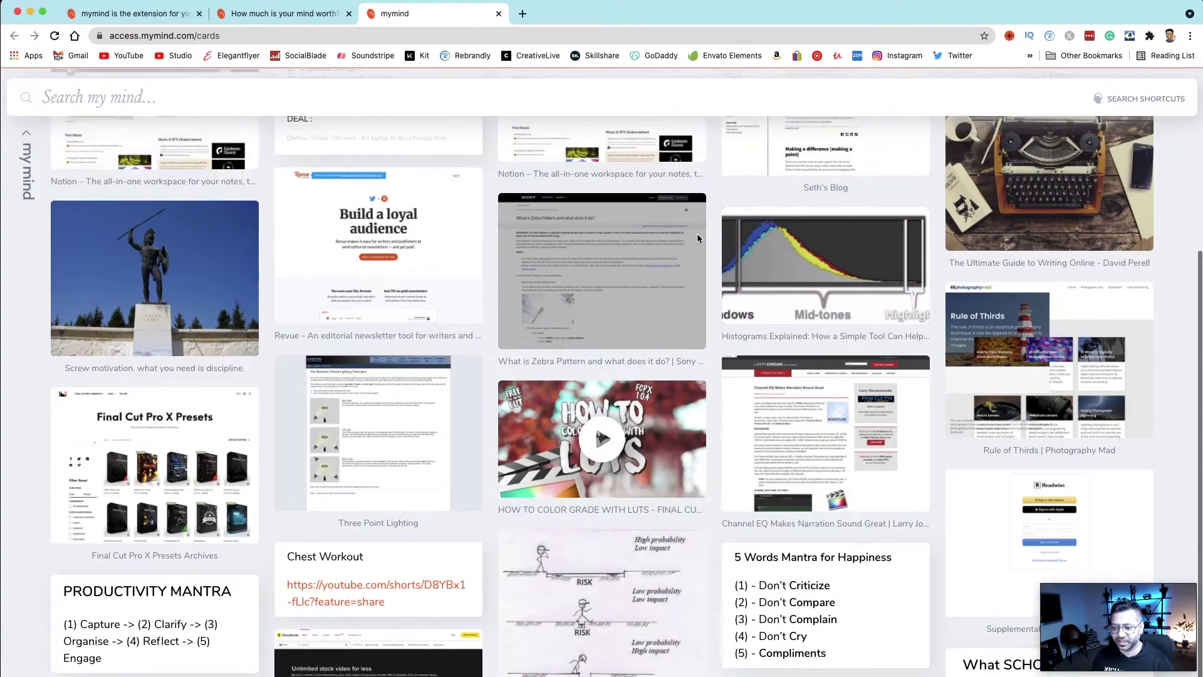
{"action": "scroll", "coordinate": [697, 238], "scroll_direction": "up", "scroll_amount": 1}
{"action": "scroll", "coordinate": [696, 238], "scroll_direction": "up", "scroll_amount": 2}
{"action": "scroll", "coordinate": [696, 238], "scroll_direction": "up", "scroll_amount": 2}
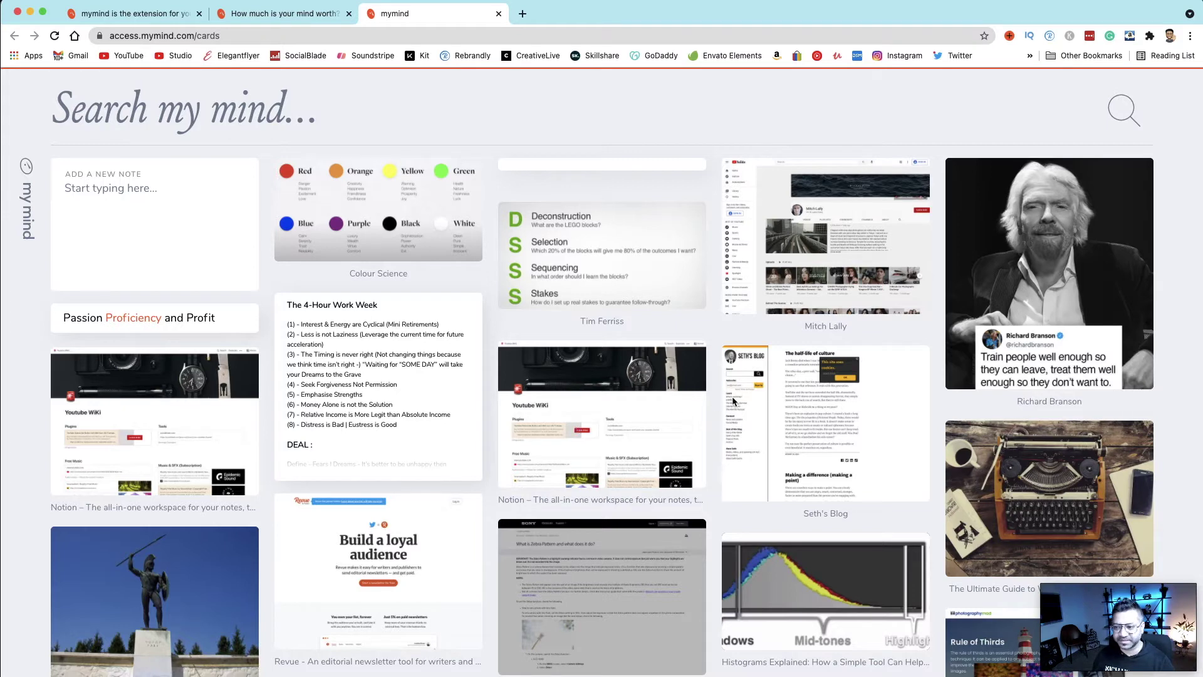
Save a new note reading 'ABC + 12 3' and rename its title from 'Untitled' to 'ABC'.
{"action": "left_click", "coordinate": [135, 193]}
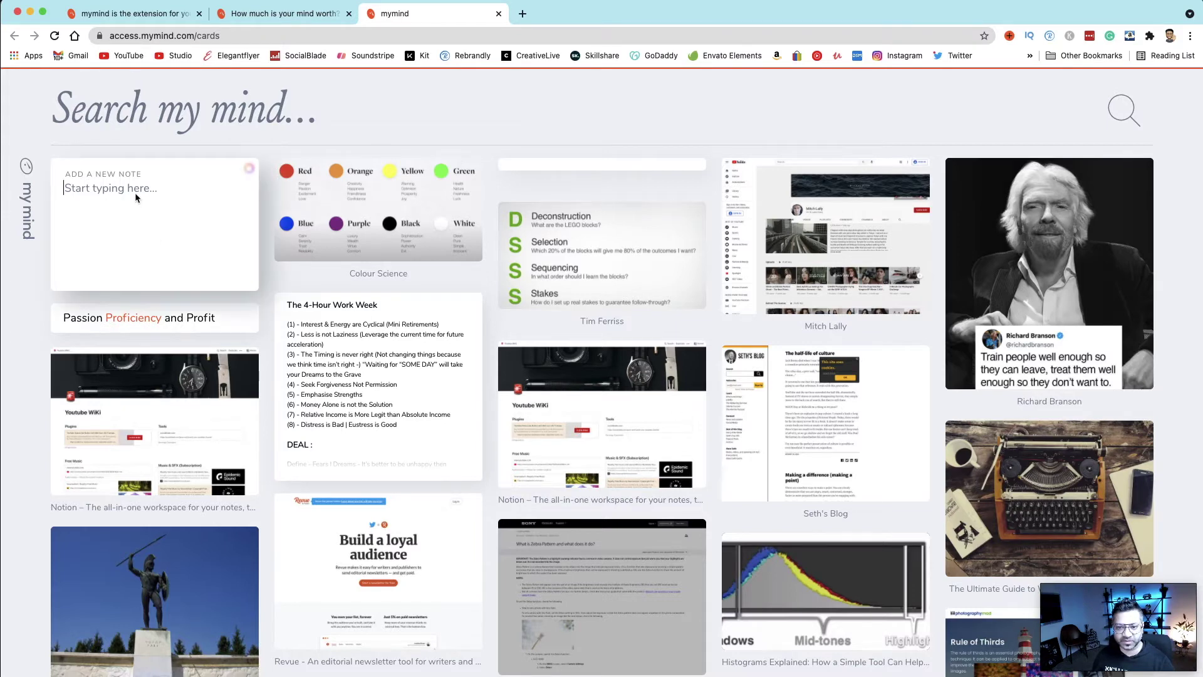
{"action": "type", "text": "A"}
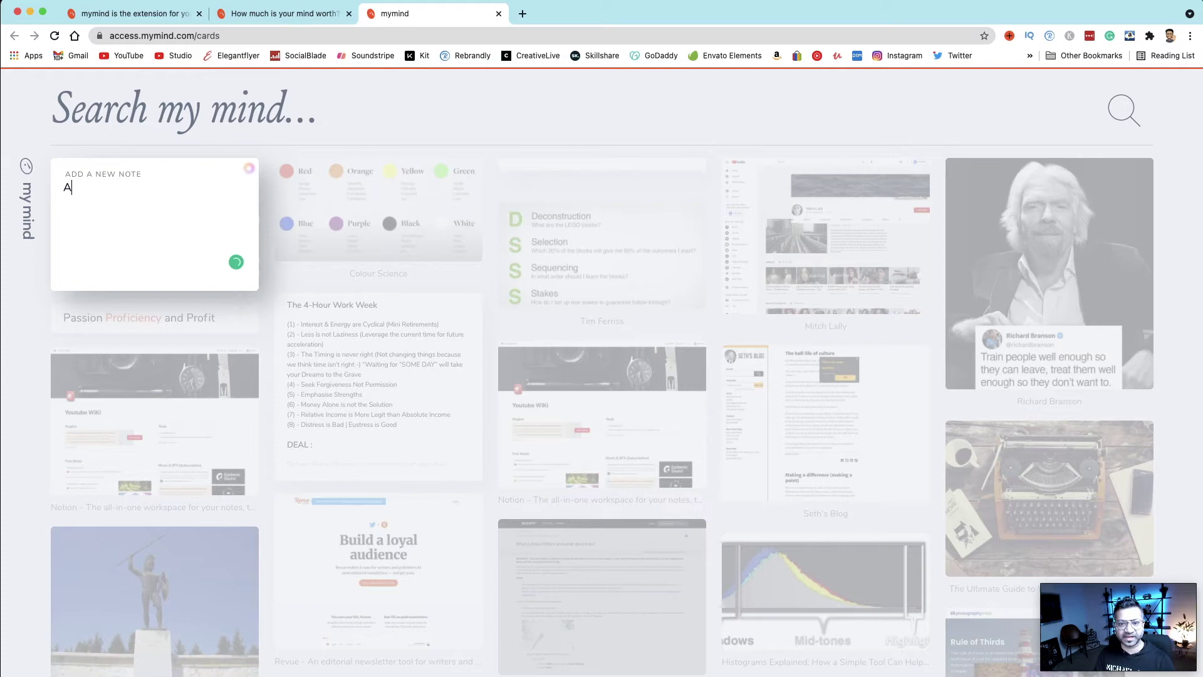
{"action": "type", "text": "BC + 12 3"}
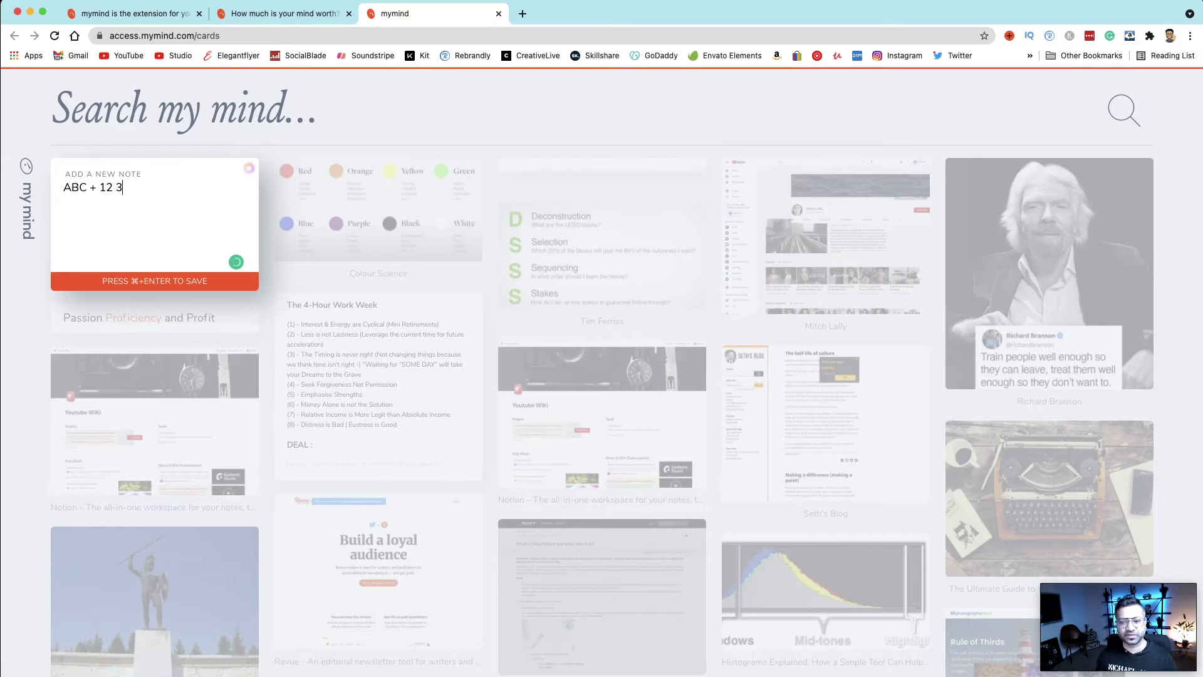
{"action": "key", "text": "super+Return"}
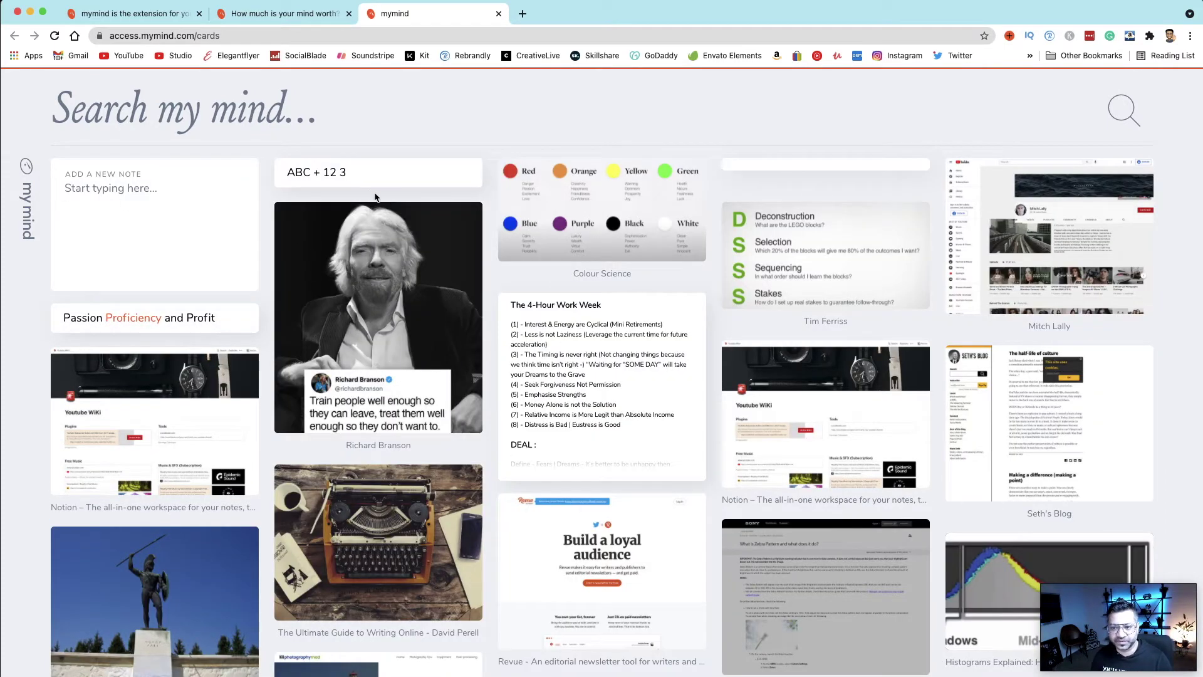
{"action": "left_click", "coordinate": [416, 170]}
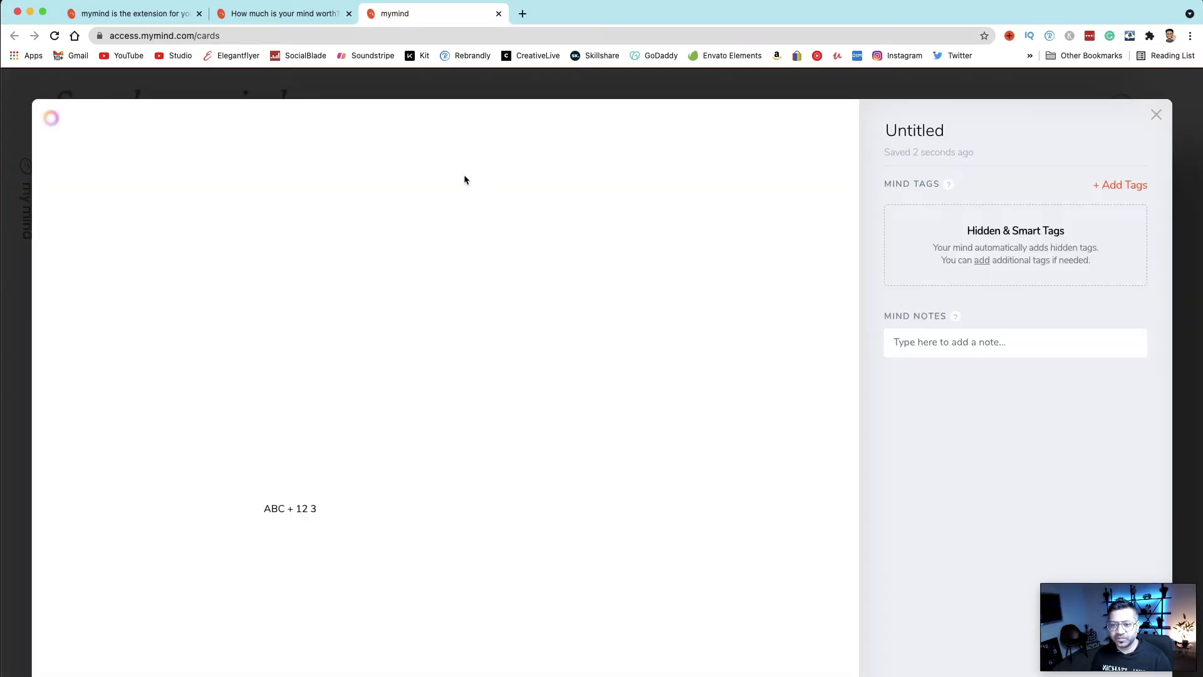
{"action": "left_click", "coordinate": [898, 128]}
{"action": "type", "text": "BC"}
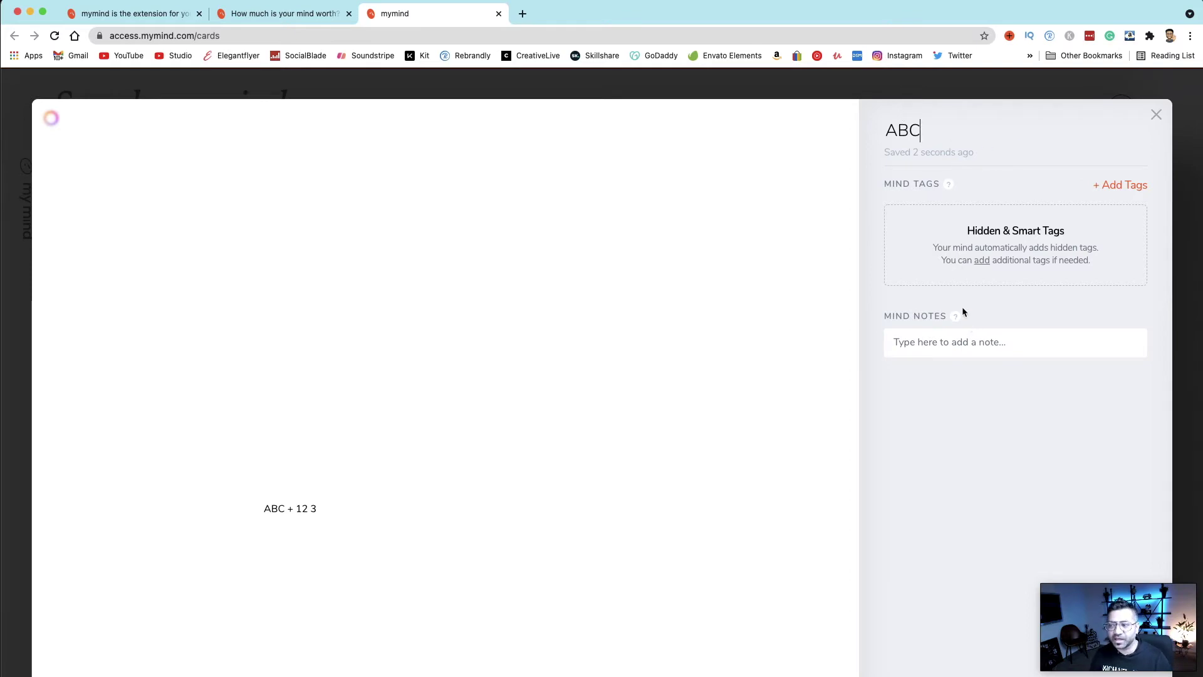
{"action": "key", "text": "Escape"}
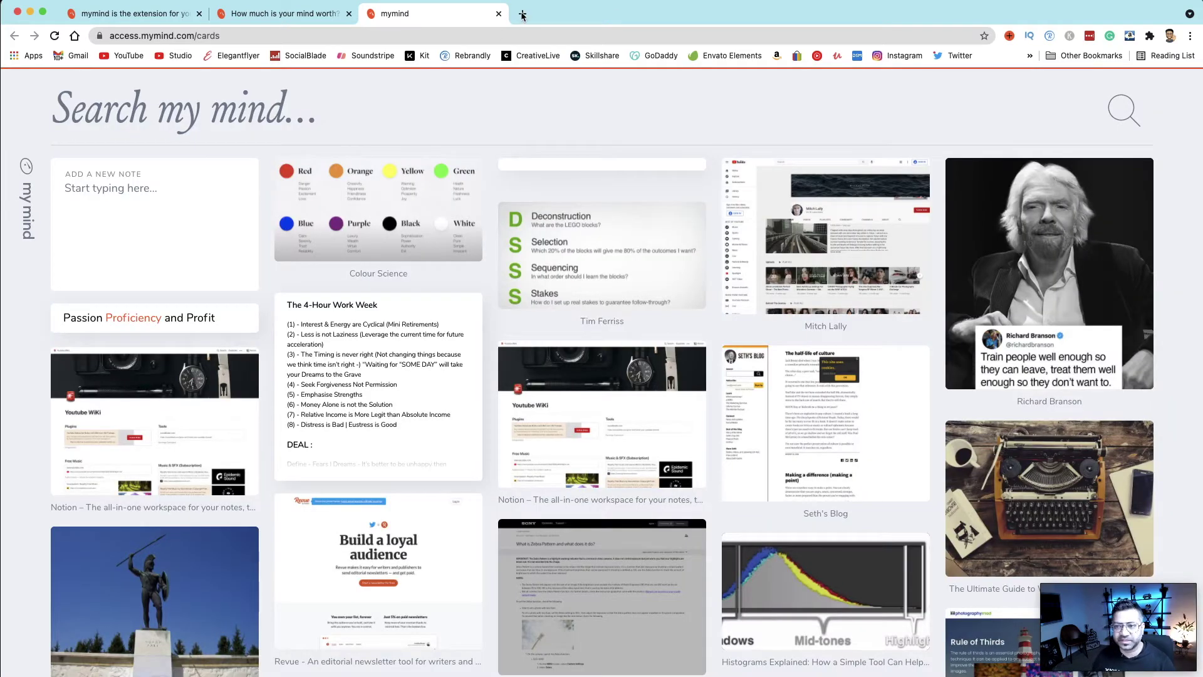
In a new tab, open The 4-Hour Life's 'Hacking a Non-Profit' lesson from the CreativeLive dashboard.
{"action": "left_click", "coordinate": [522, 14]}
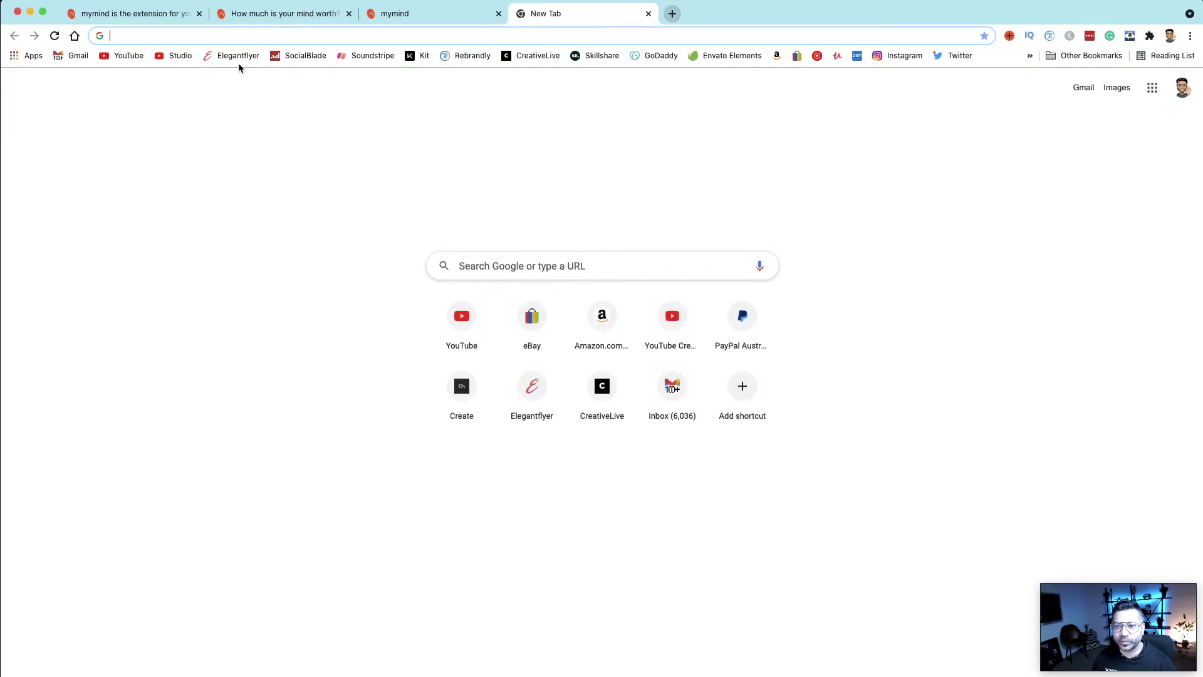
{"action": "left_click", "coordinate": [531, 56]}
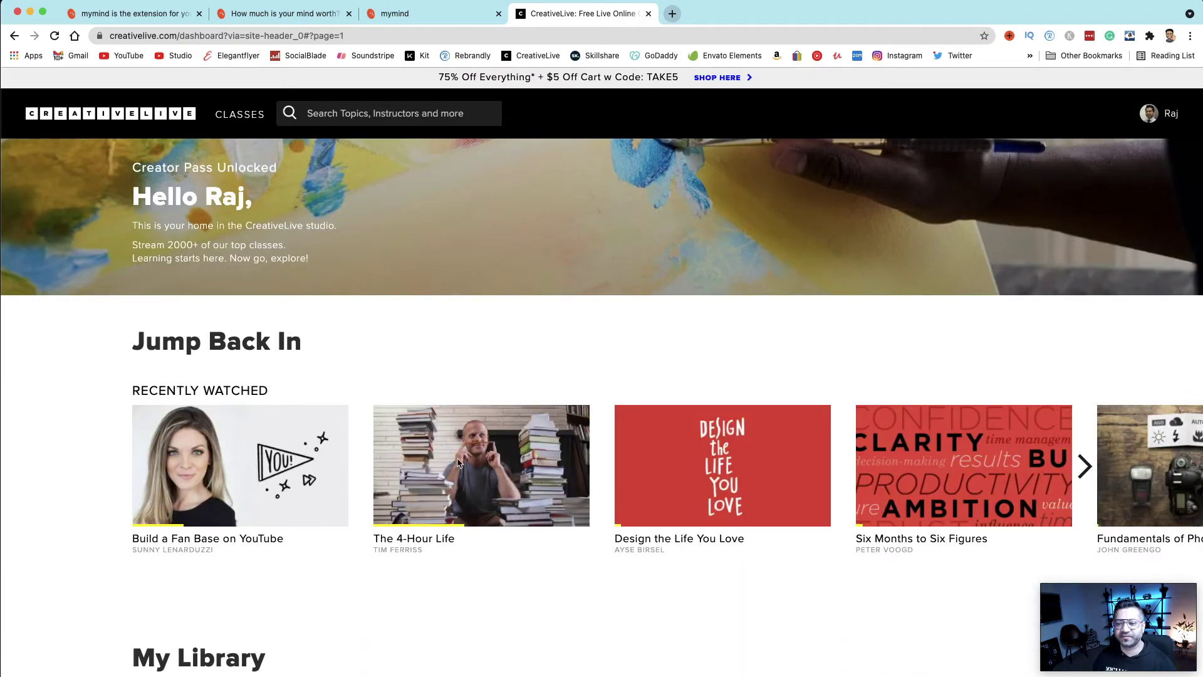
{"action": "left_click", "coordinate": [423, 529]}
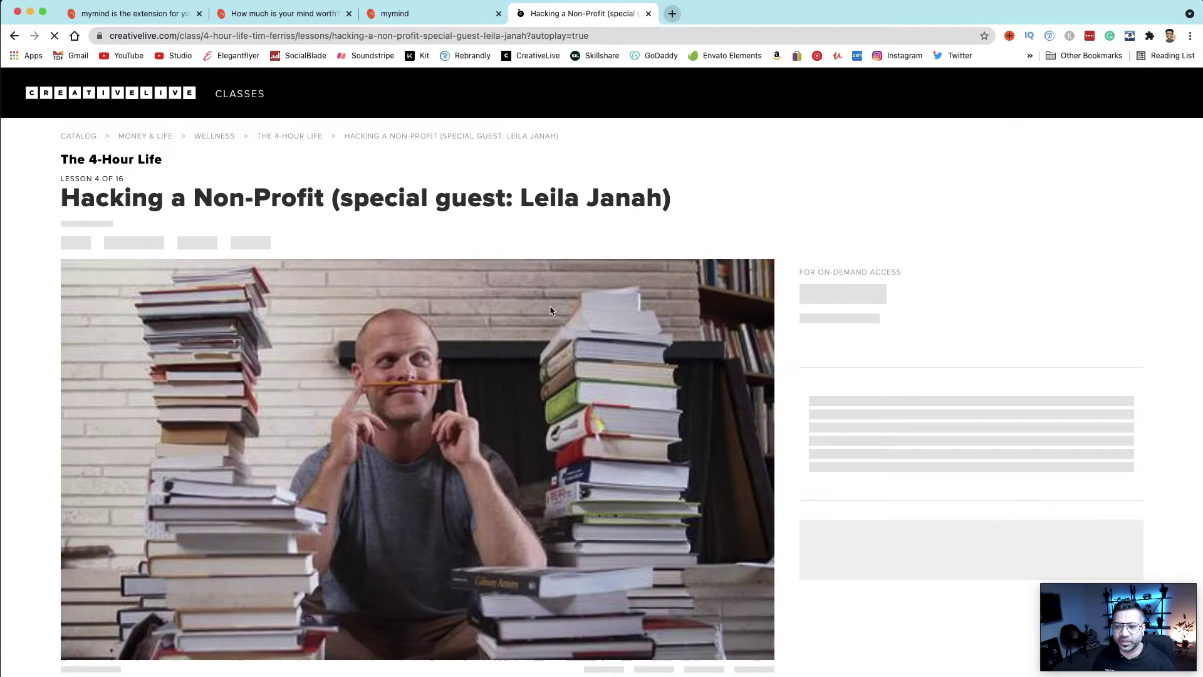
{"action": "scroll", "coordinate": [564, 274], "scroll_direction": "down", "scroll_amount": 10}
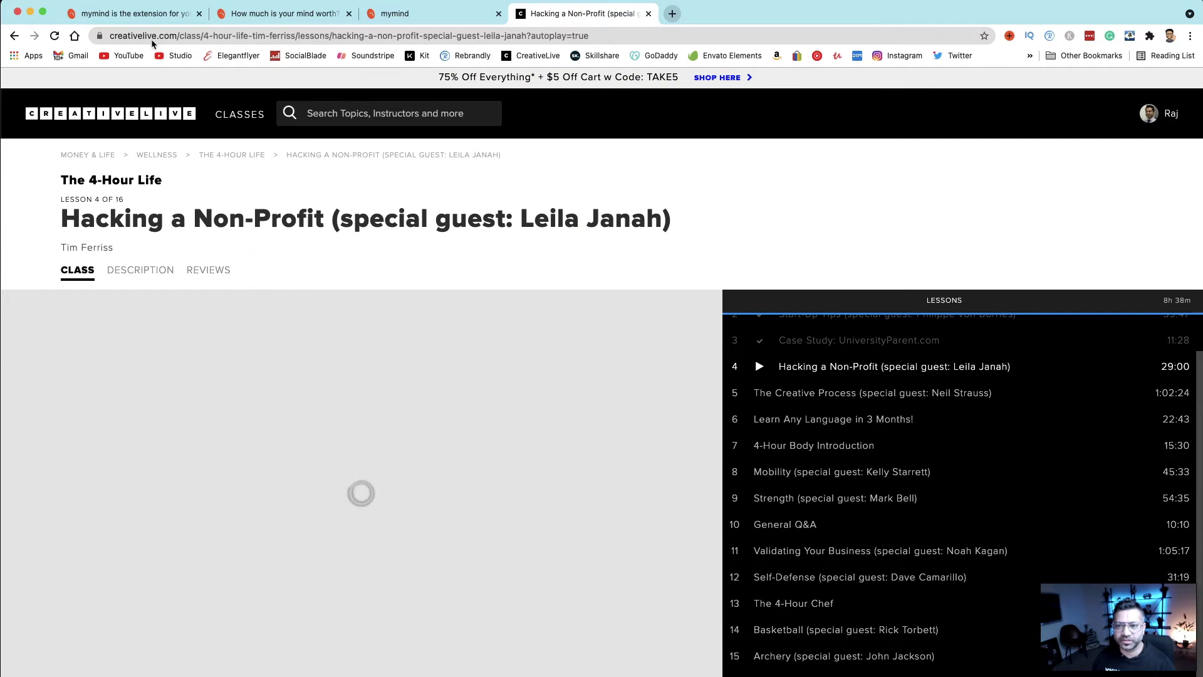
Save the 'Hacking a Non-Profit' lesson to mymind, pause its video, and return to the library.
{"action": "left_click", "coordinate": [1010, 35]}
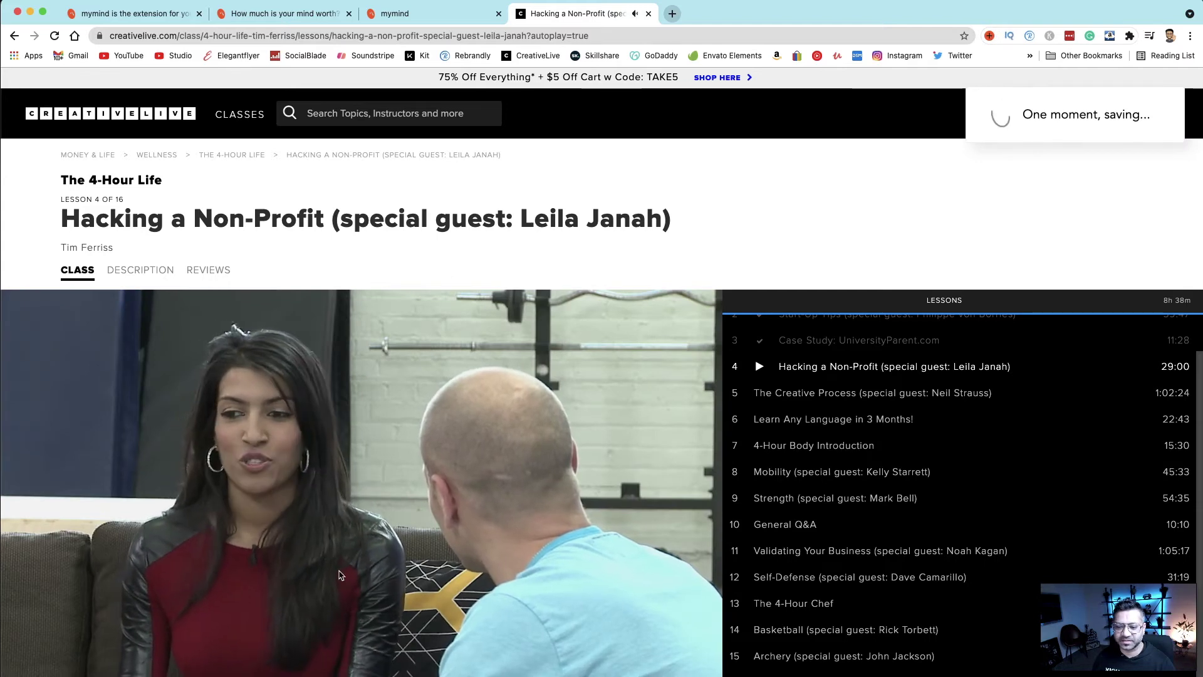
{"action": "left_click", "coordinate": [581, 419]}
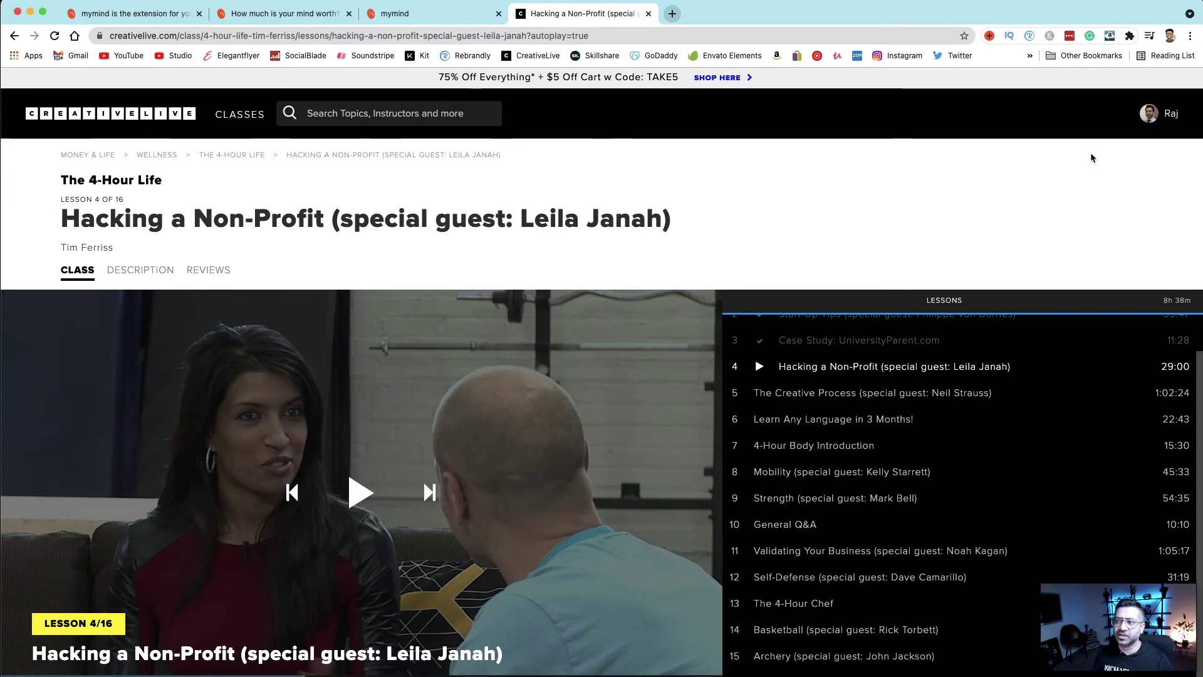
{"action": "left_click", "coordinate": [433, 13]}
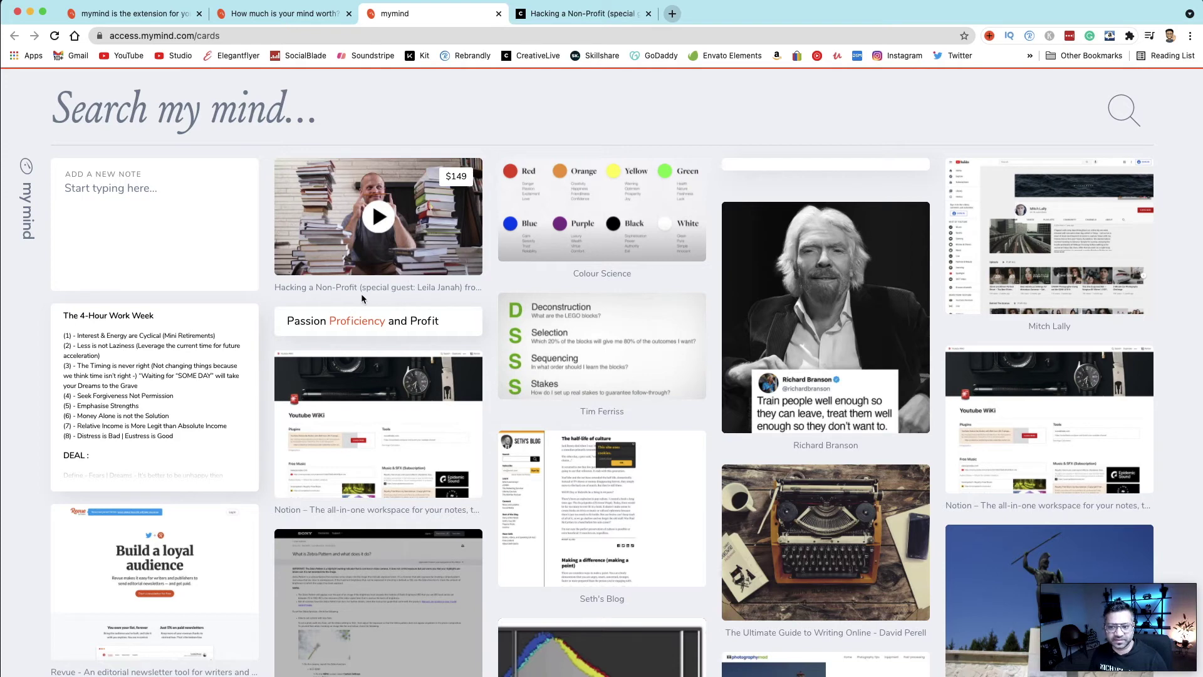
{"action": "left_click", "coordinate": [410, 267]}
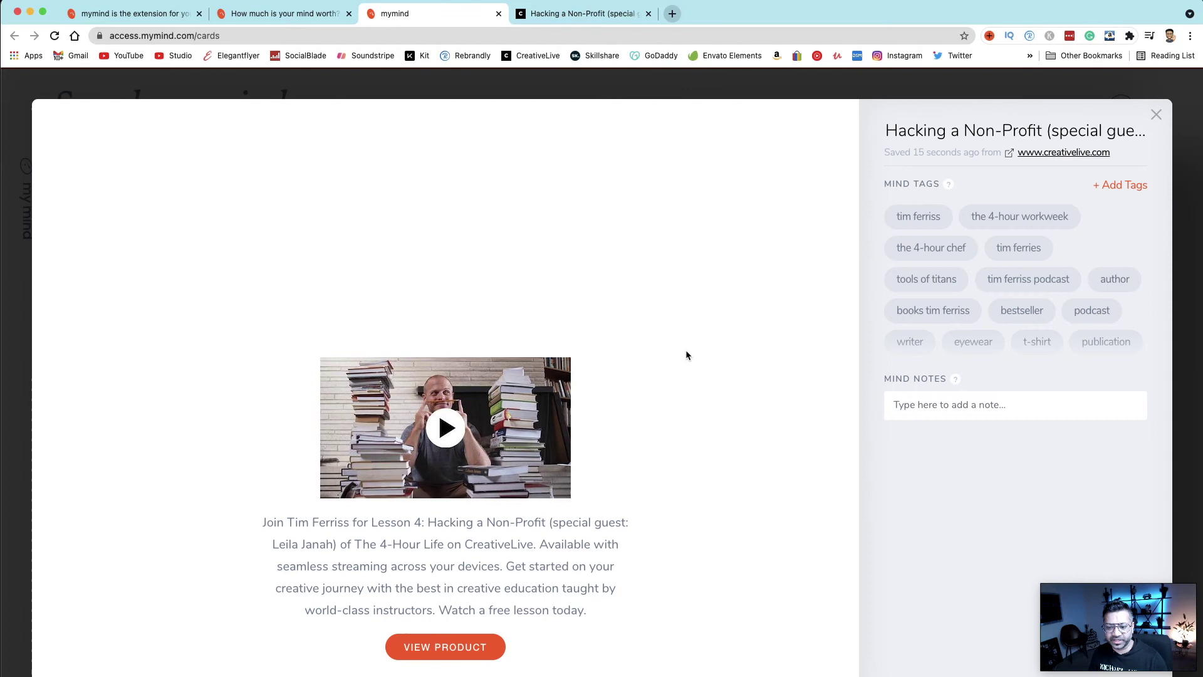
{"action": "left_click", "coordinate": [917, 216]}
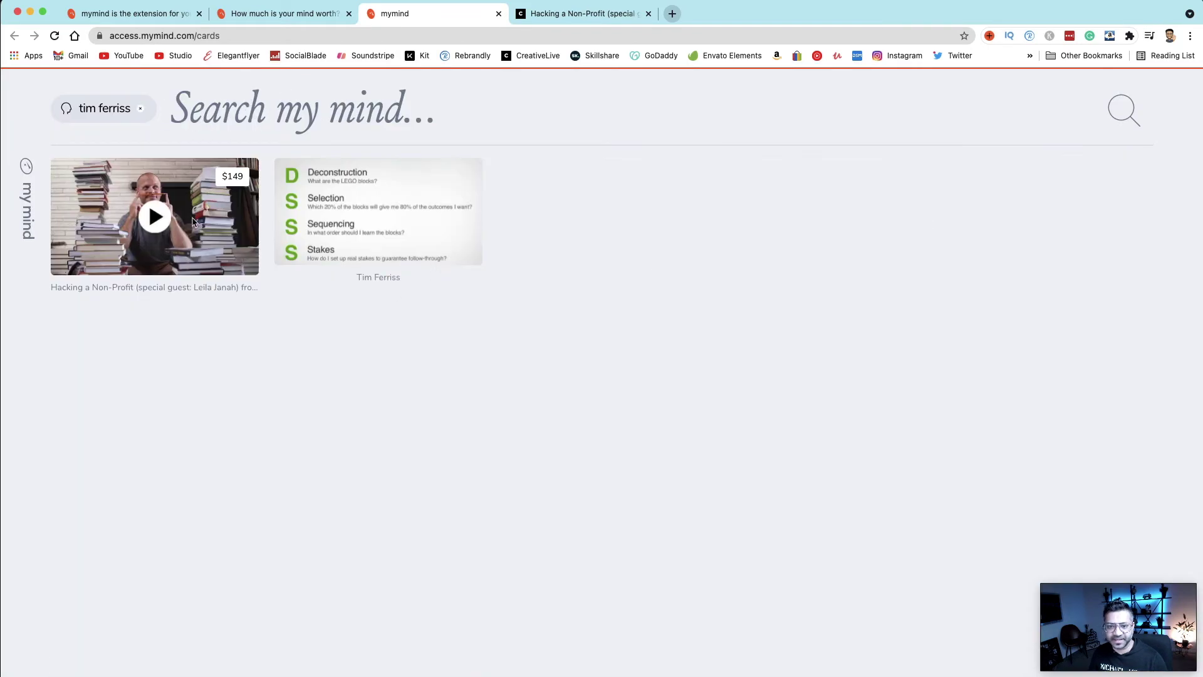
{"action": "left_click", "coordinate": [137, 109]}
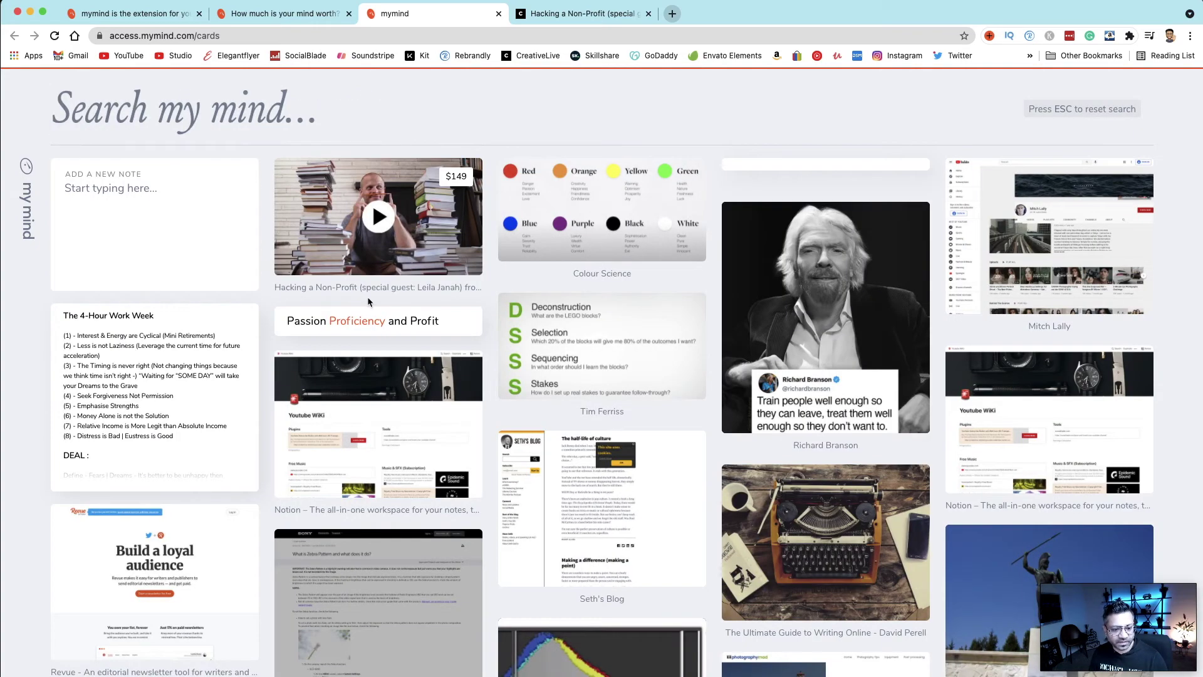
{"action": "scroll", "coordinate": [736, 253], "scroll_direction": "down", "scroll_amount": 2}
{"action": "scroll", "coordinate": [715, 264], "scroll_direction": "down", "scroll_amount": 2}
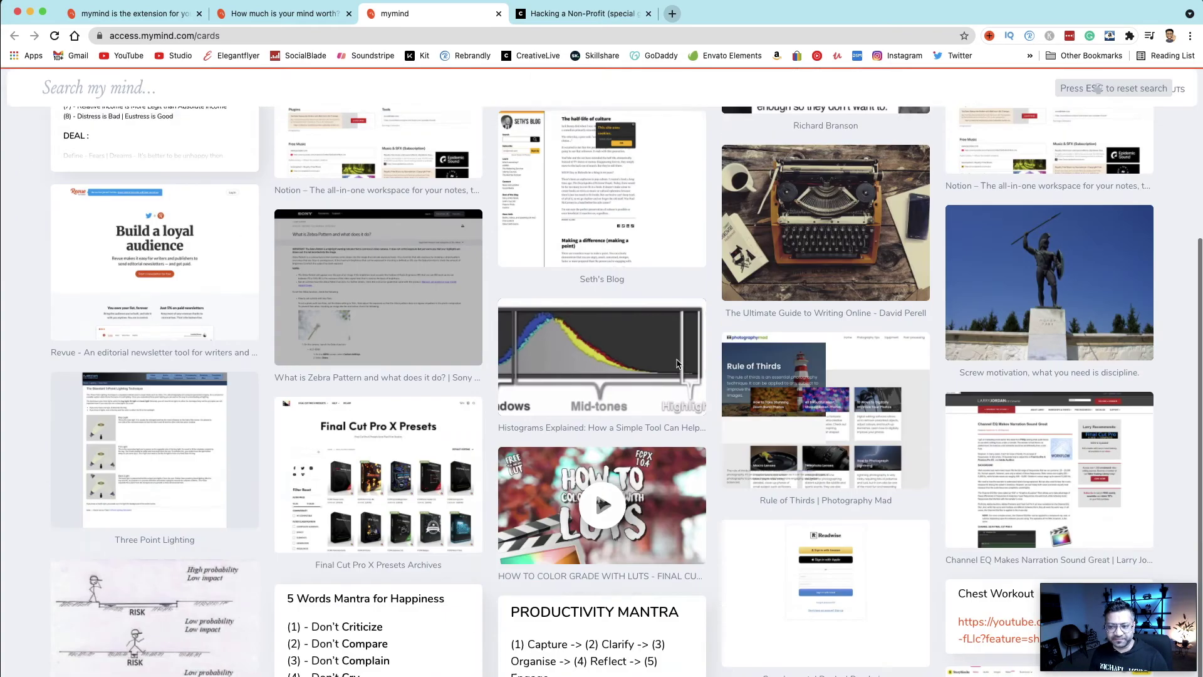
{"action": "scroll", "coordinate": [677, 282], "scroll_direction": "up", "scroll_amount": 2}
{"action": "scroll", "coordinate": [627, 304], "scroll_direction": "up", "scroll_amount": 3}
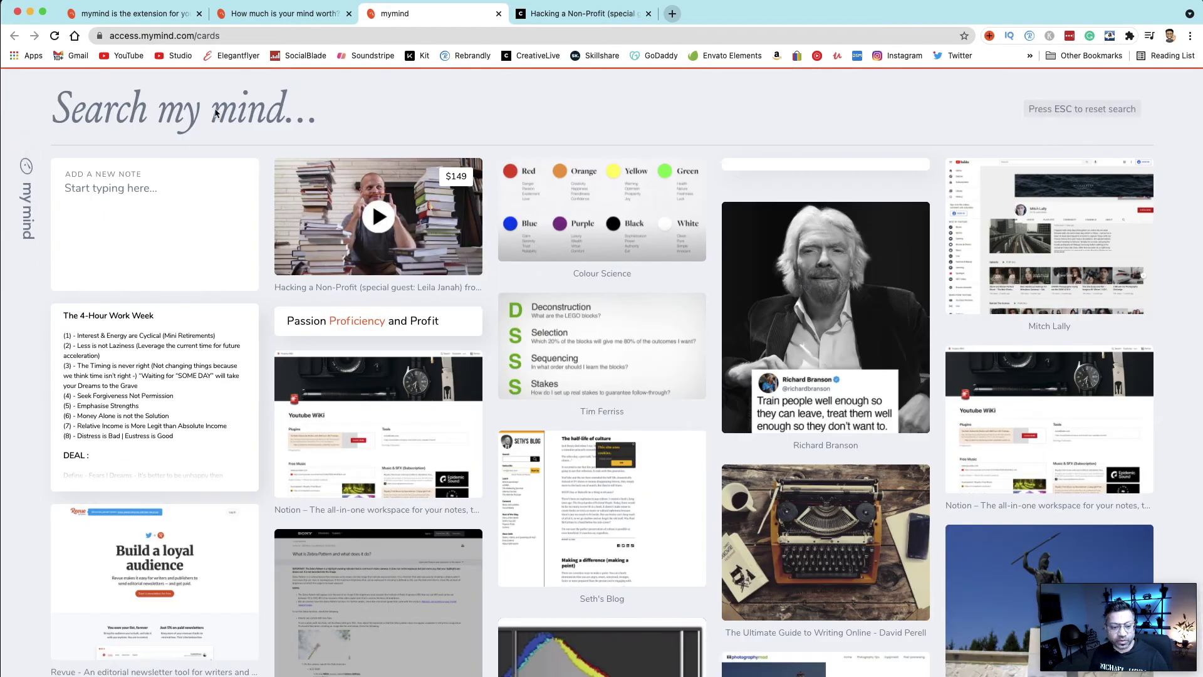
{"action": "type", "text": "ali"}
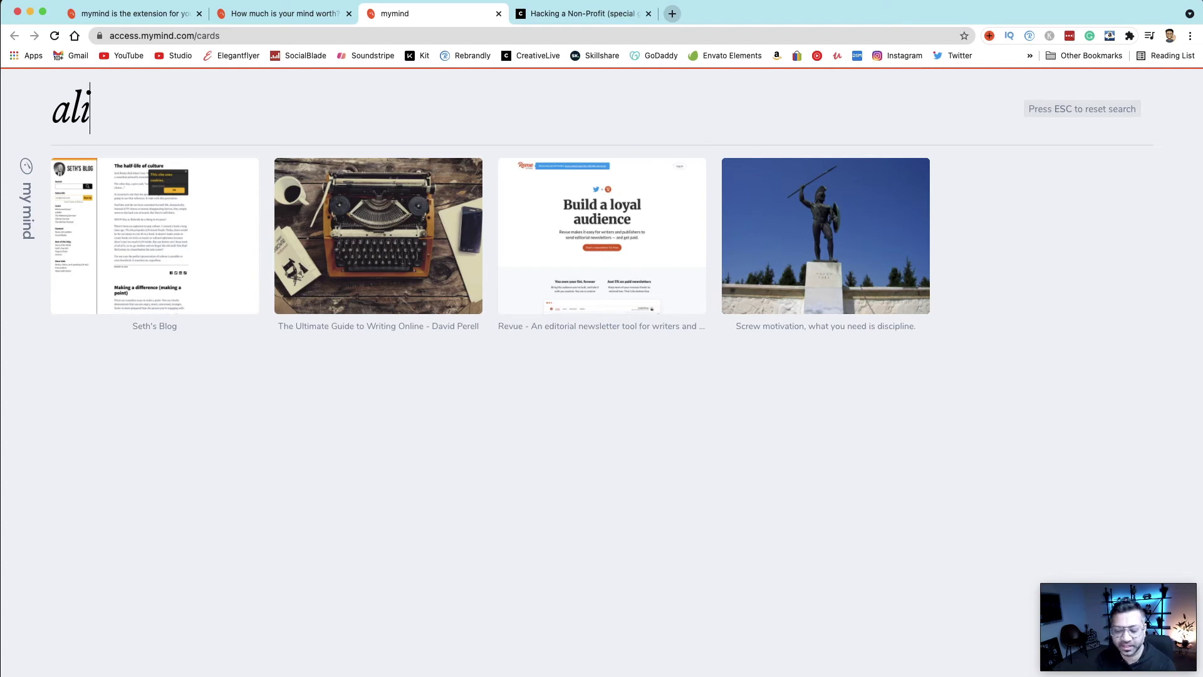
{"action": "key", "text": "BackSpace"}
{"action": "key", "text": "BackSpace"}
{"action": "key", "text": "BackSpace"}
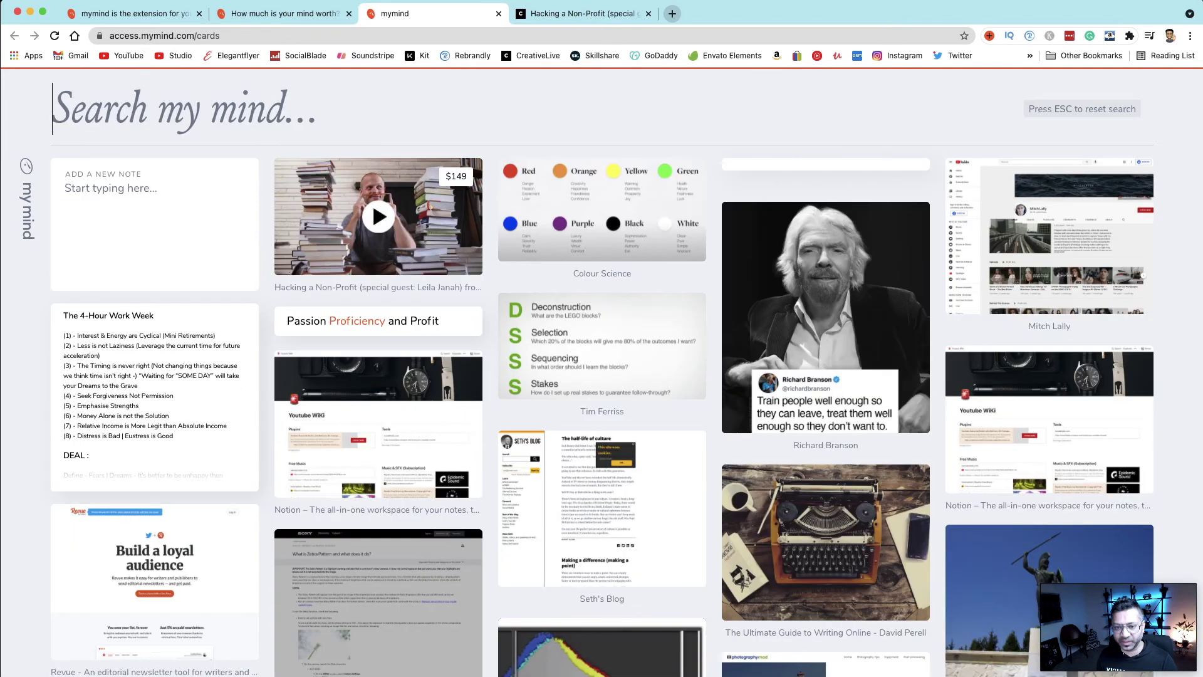
{"action": "type", "text": "sch"}
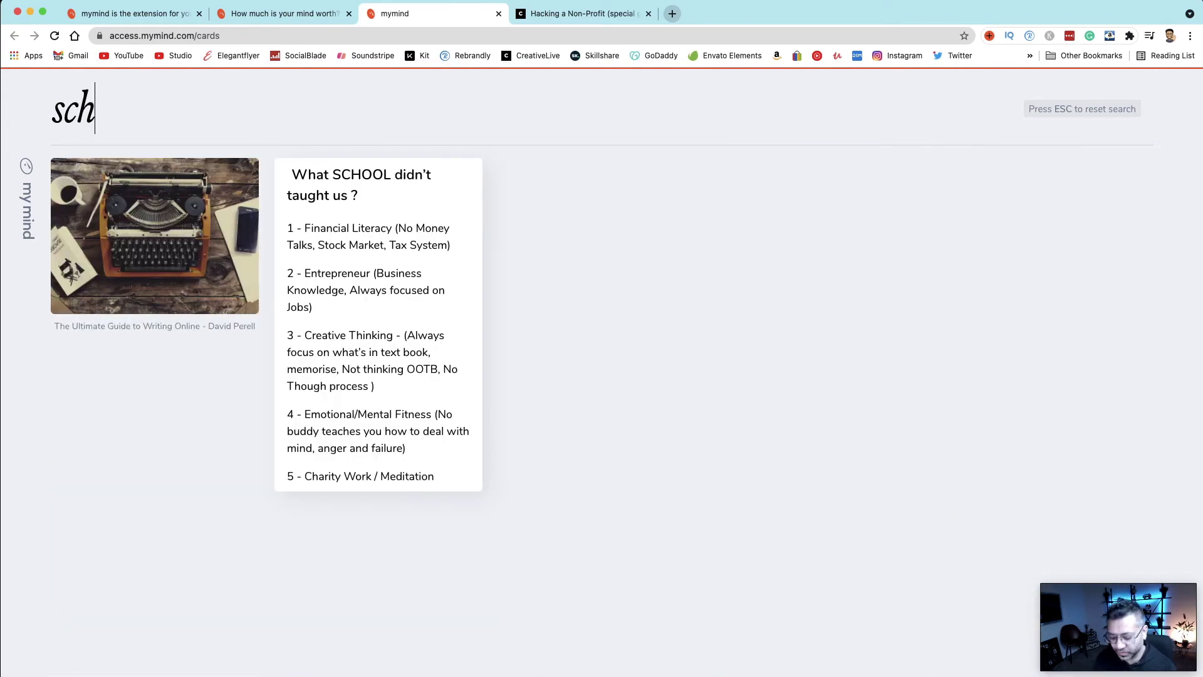
{"action": "key", "text": "BackSpace"}
{"action": "key", "text": "BackSpace"}
{"action": "key", "text": "BackSpace"}
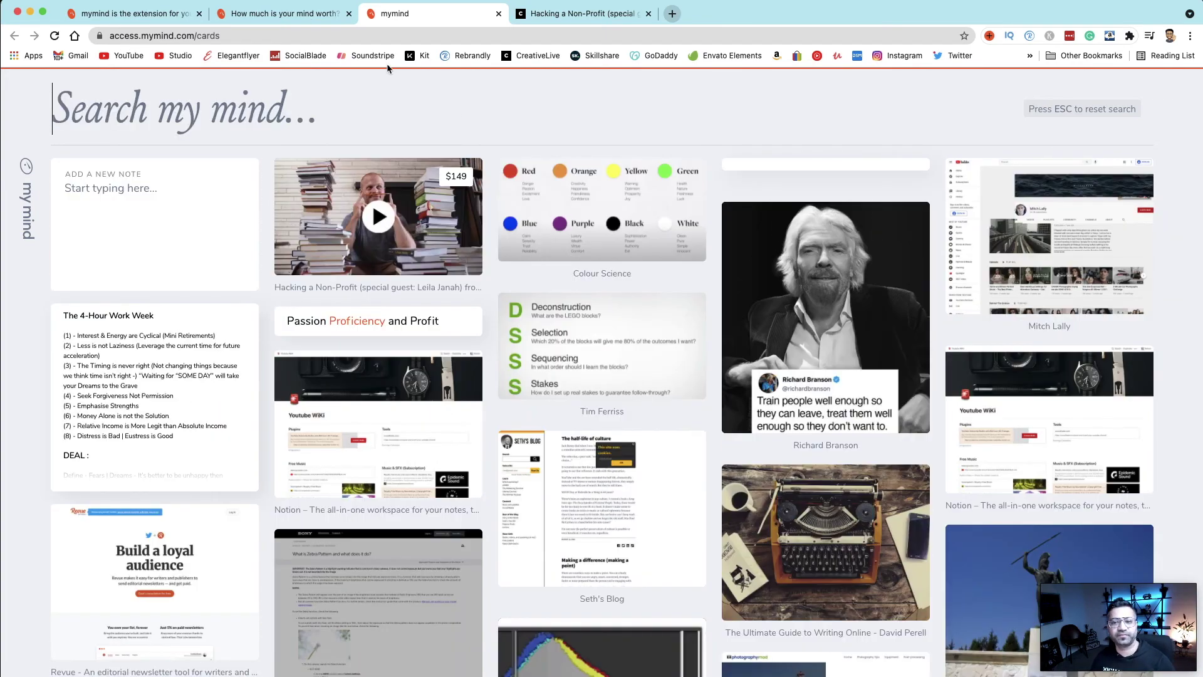
{"action": "scroll", "coordinate": [554, 405], "scroll_direction": "down", "scroll_amount": 5}
{"action": "scroll", "coordinate": [556, 405], "scroll_direction": "down", "scroll_amount": 3}
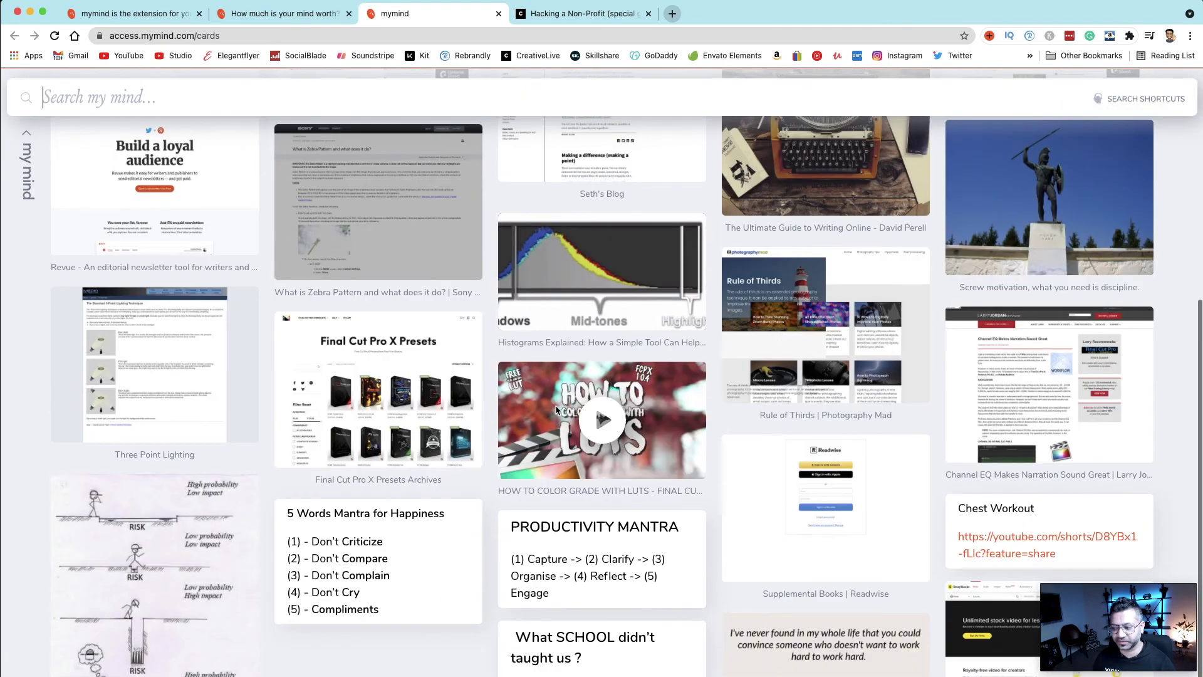
{"action": "scroll", "coordinate": [558, 409], "scroll_direction": "up", "scroll_amount": 5}
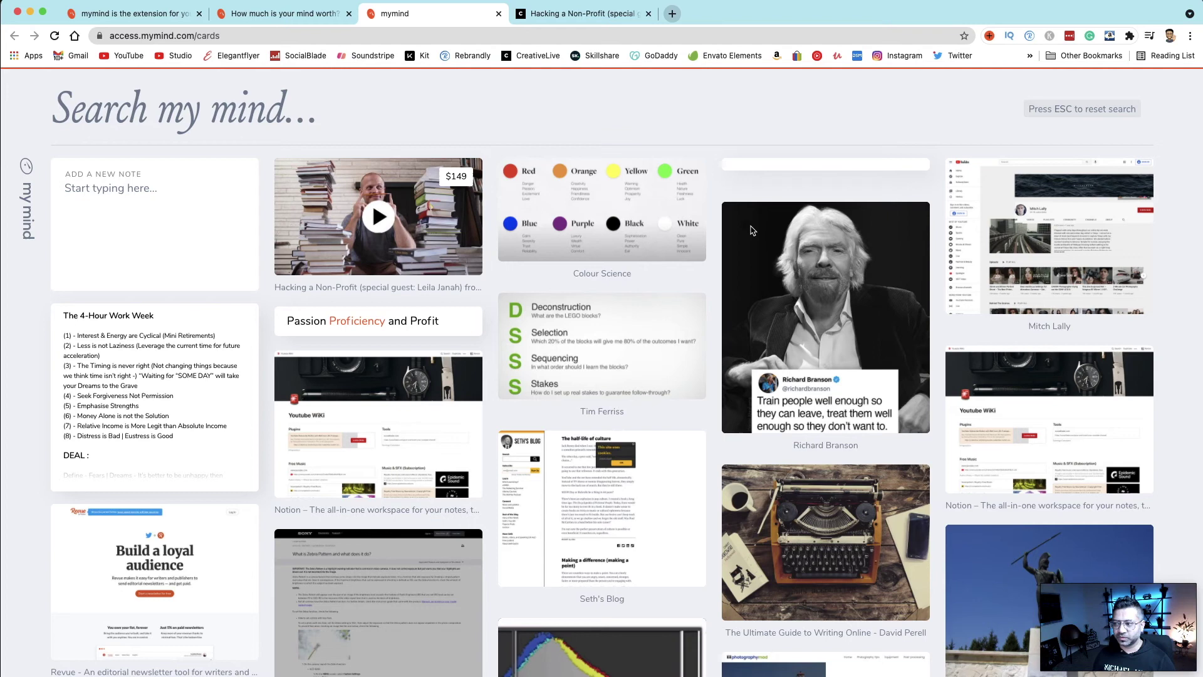
{"action": "key", "text": "super+1"}
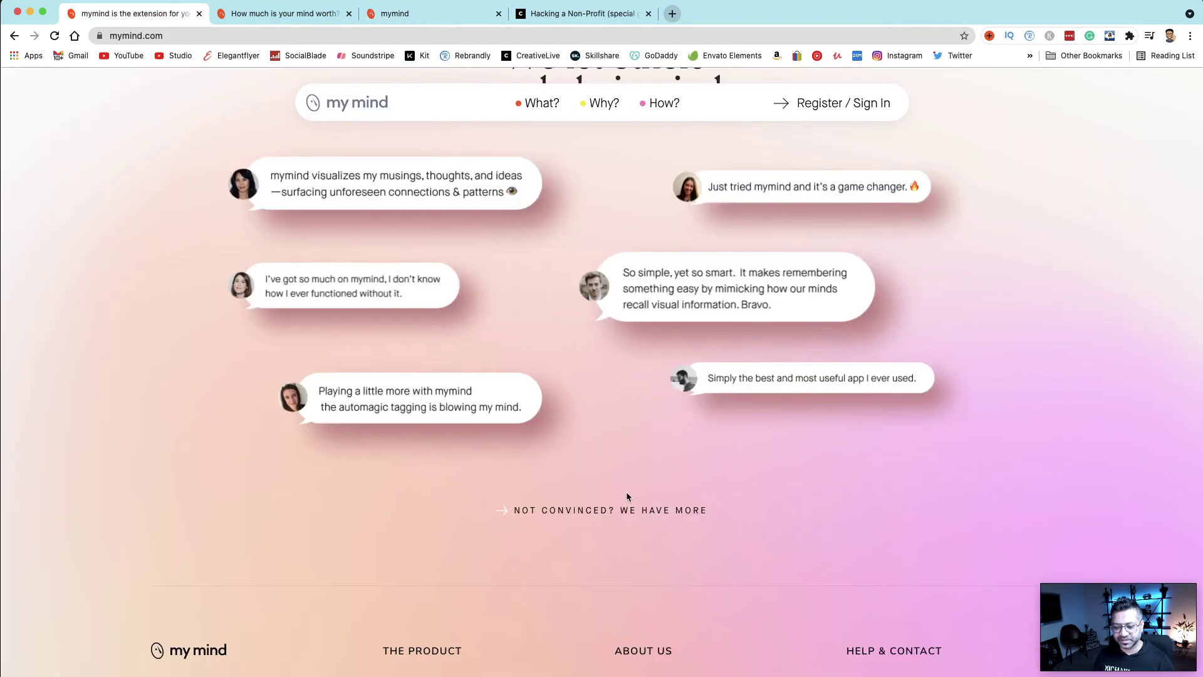
{"action": "scroll", "coordinate": [626, 496], "scroll_direction": "up", "scroll_amount": 10}
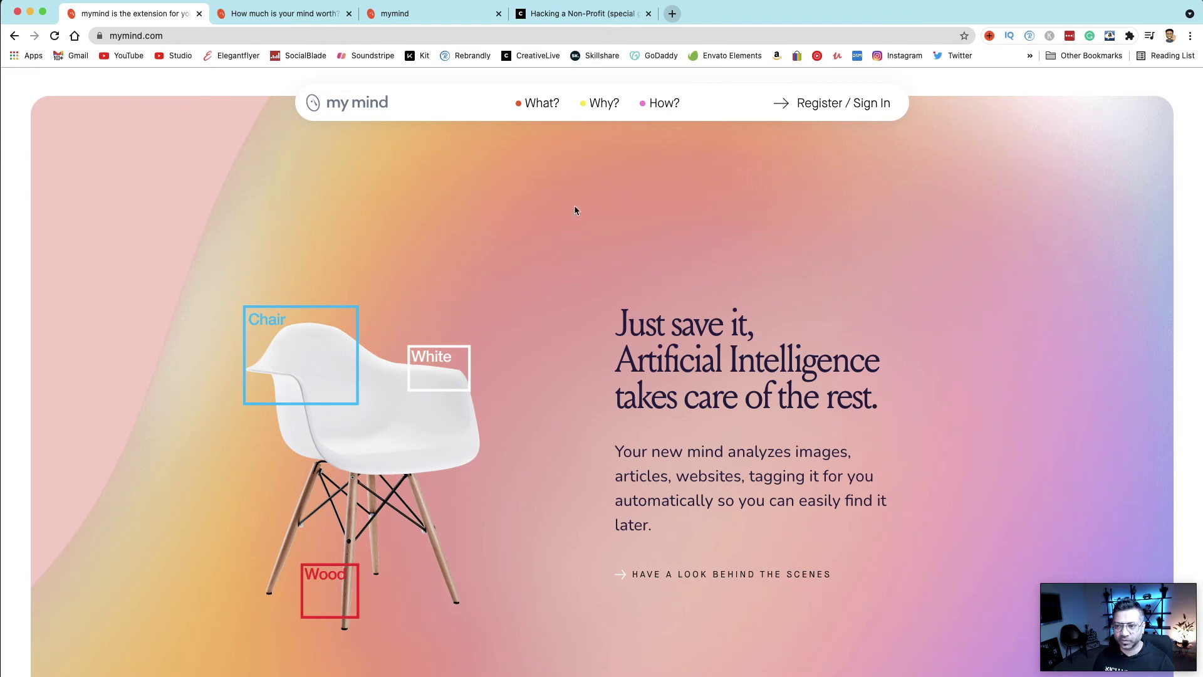
{"action": "key", "text": "super+3"}
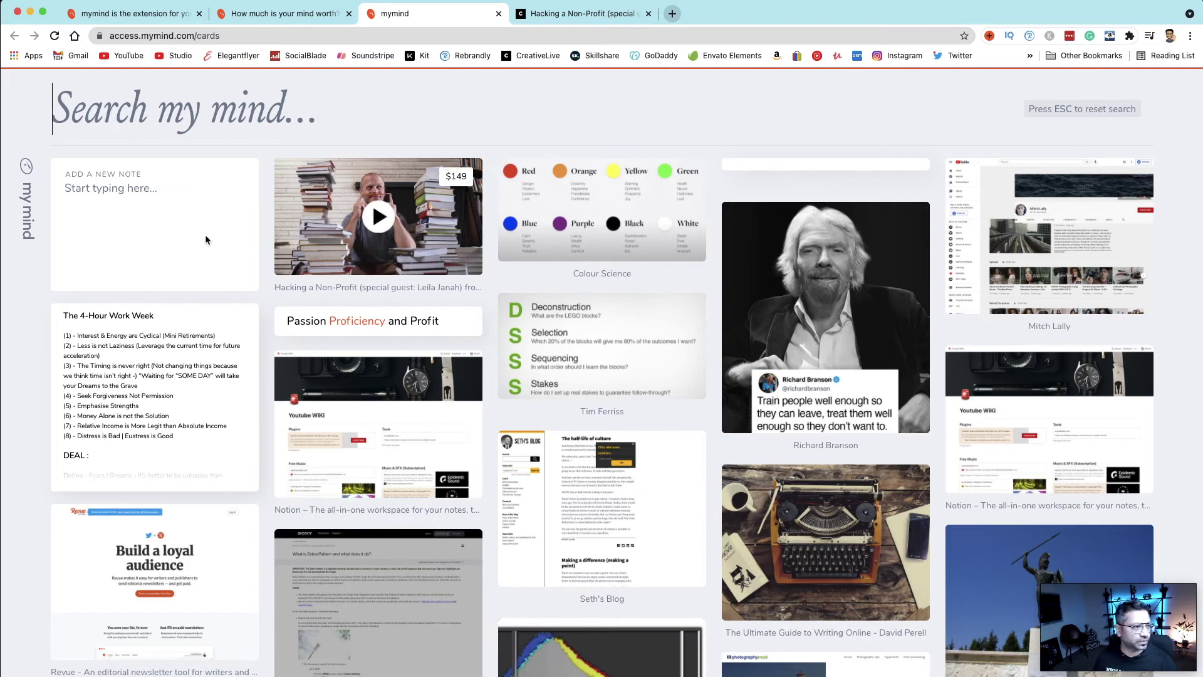